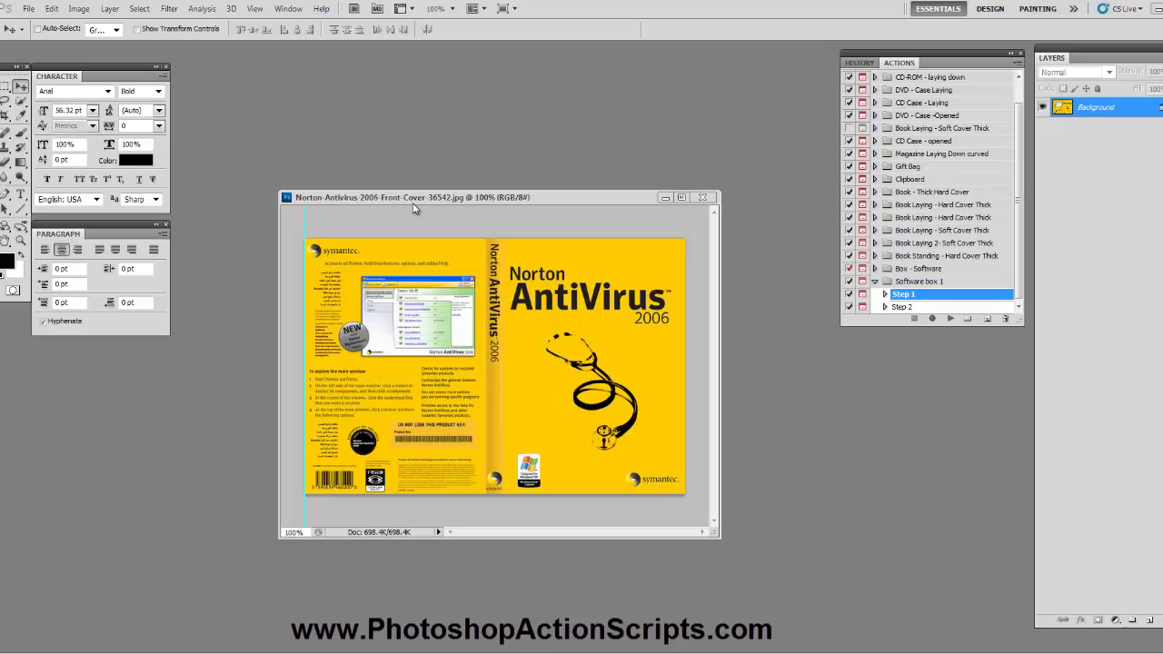
Step: Load the Box - Software 2 actions and run Step 1 of Software box 1 to build the red template
left_click_drag(400, 195, 323, 159)
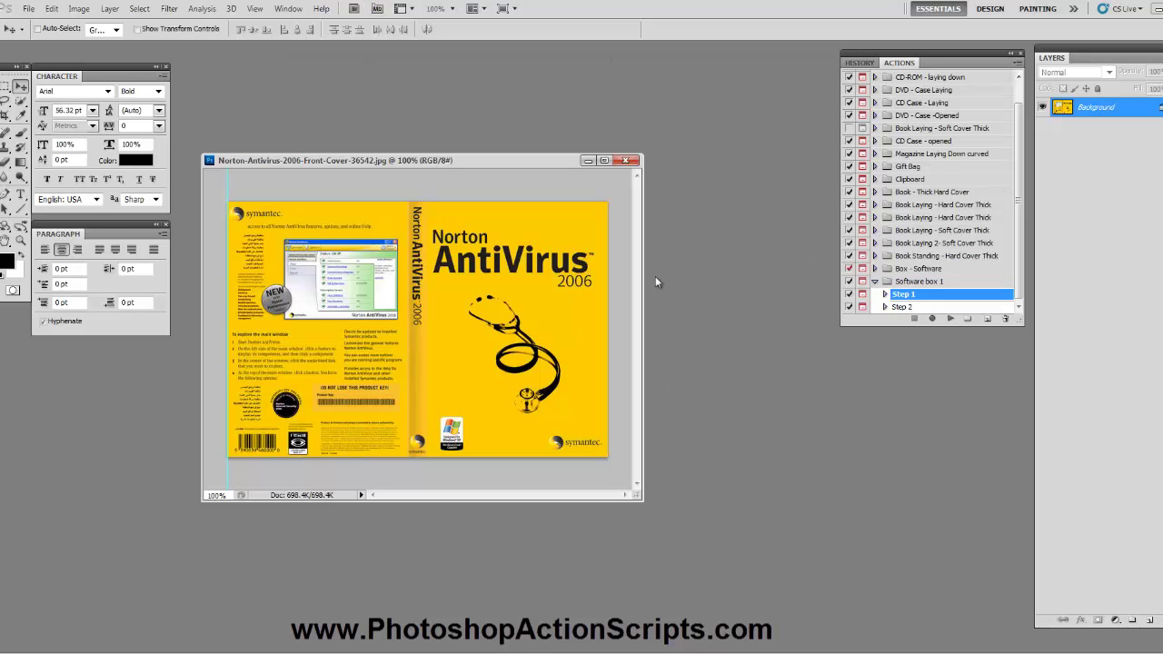
left_click(289, 9)
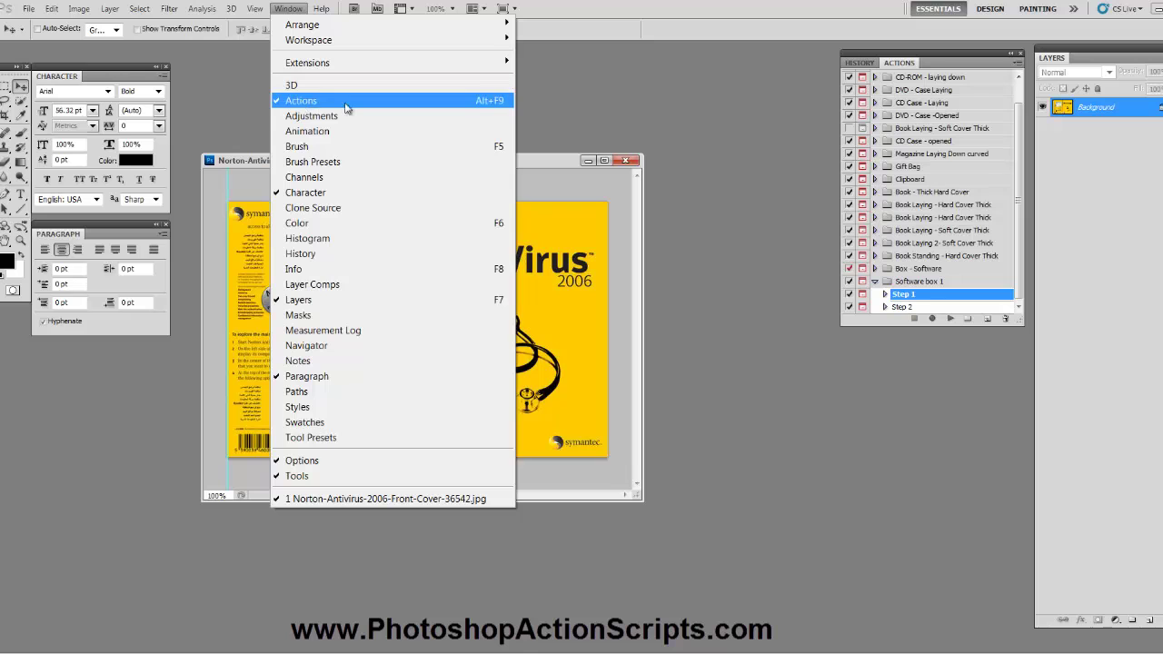
left_click(987, 51)
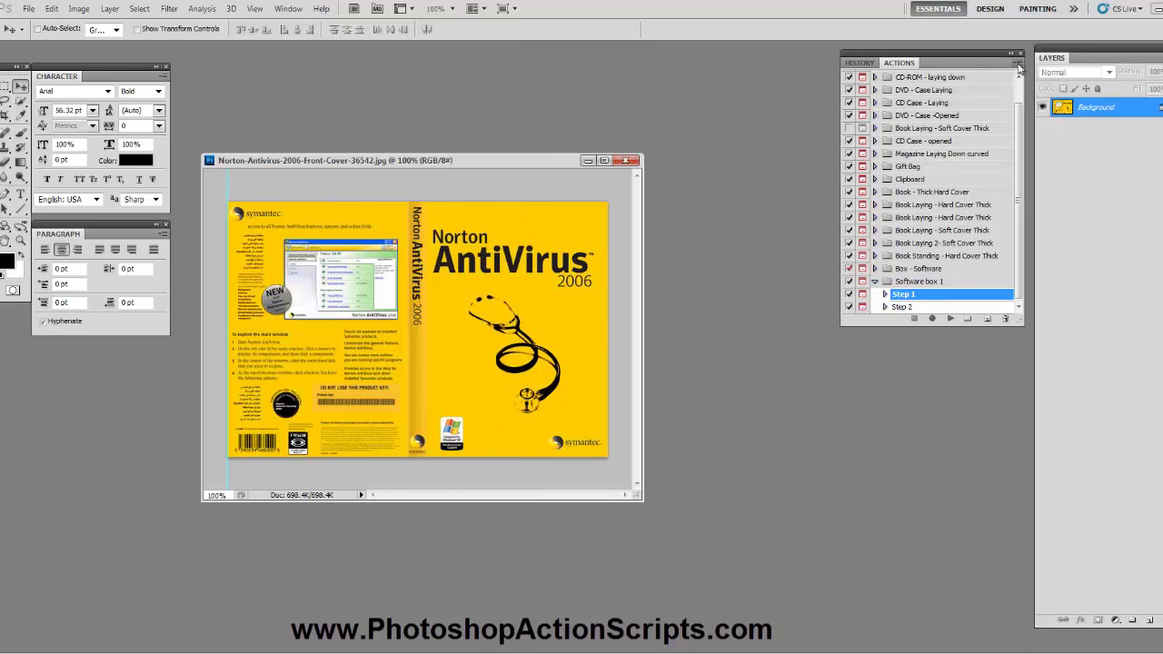
left_click(1018, 65)
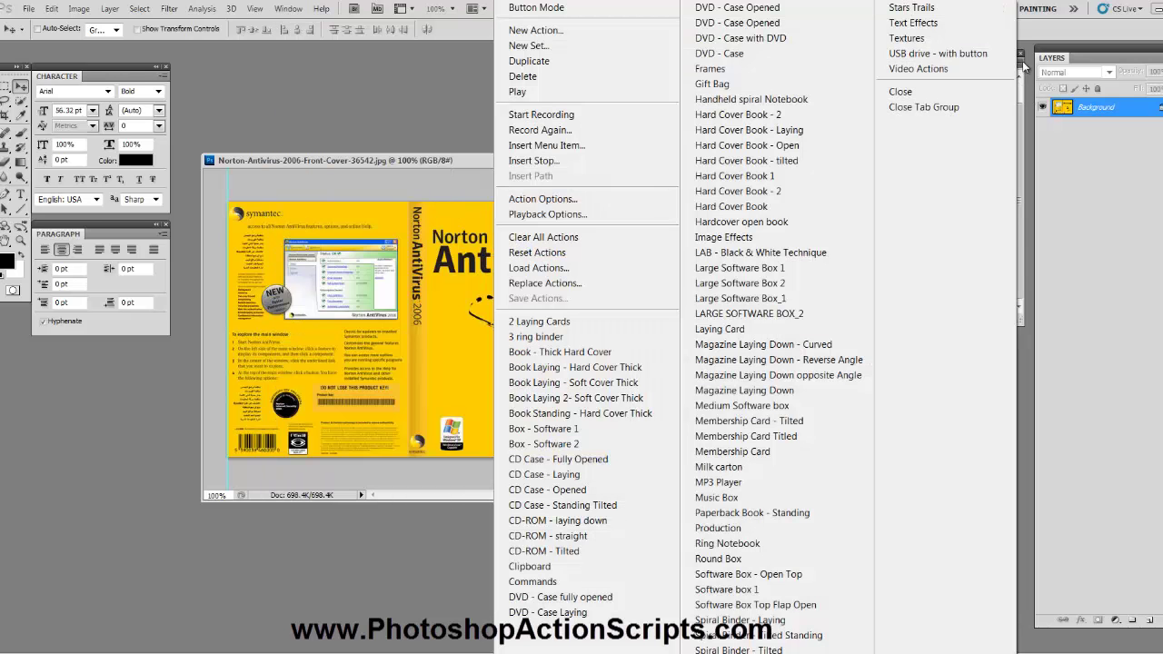
left_click(542, 444)
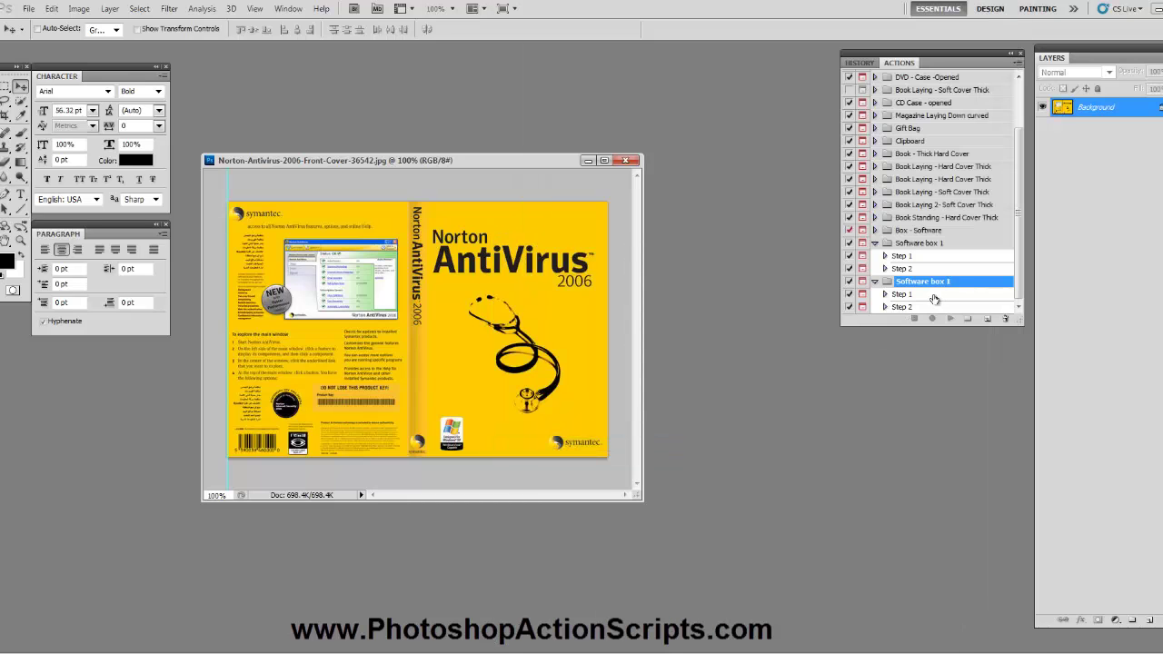
left_click(934, 295)
left_click(950, 318)
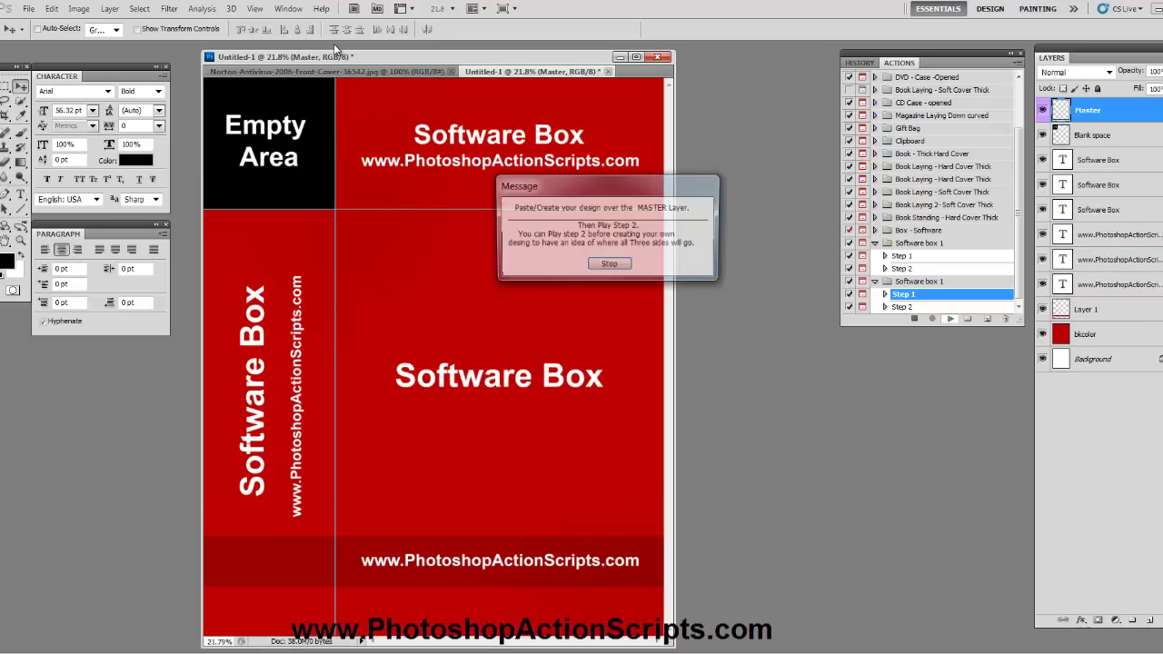
Step: Dismiss the template message, float Untitled-1 in its own window, and bring the Norton cover forward
left_click(607, 265)
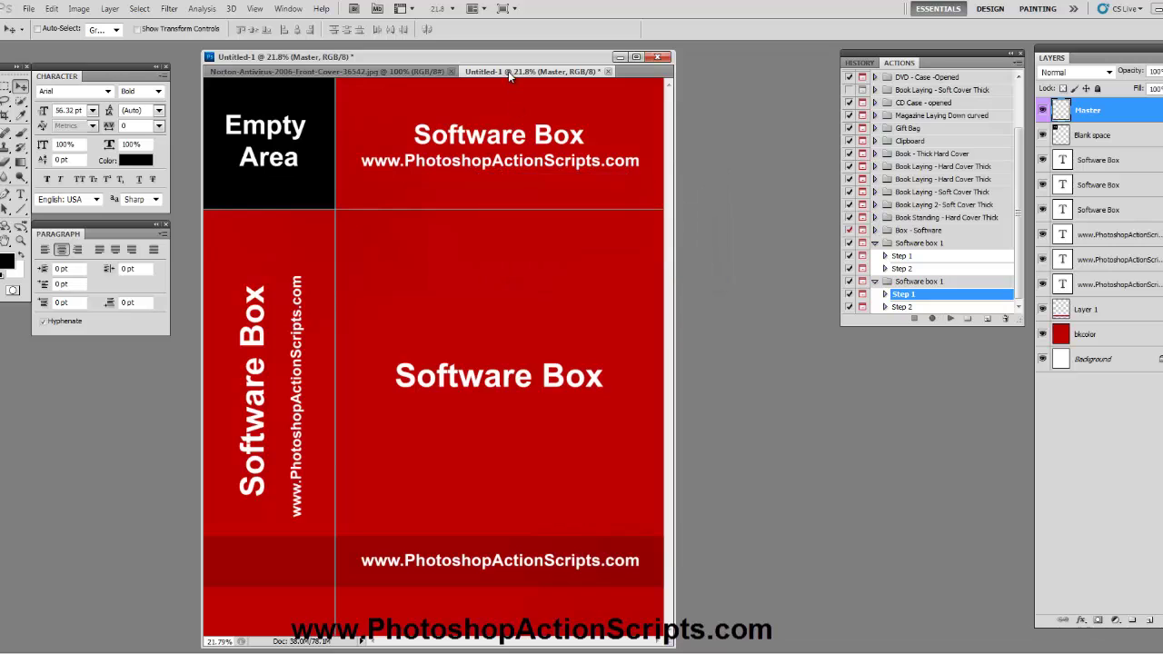
left_click_drag(507, 71, 467, 82)
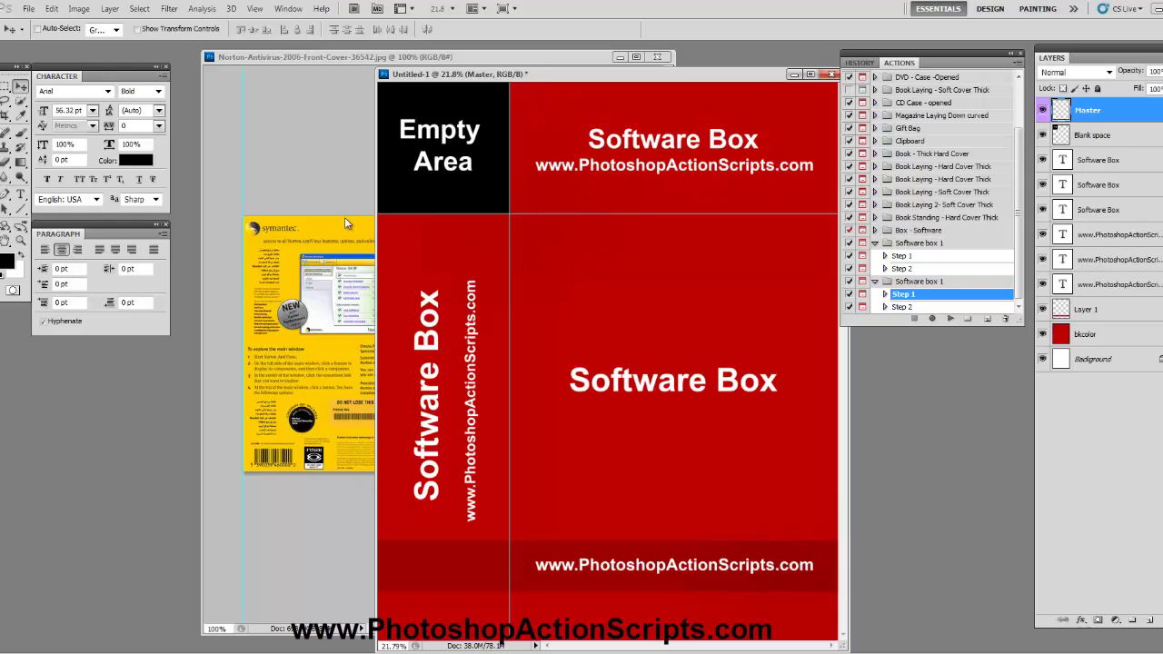
left_click(297, 106)
left_click_drag(332, 62, 311, 82)
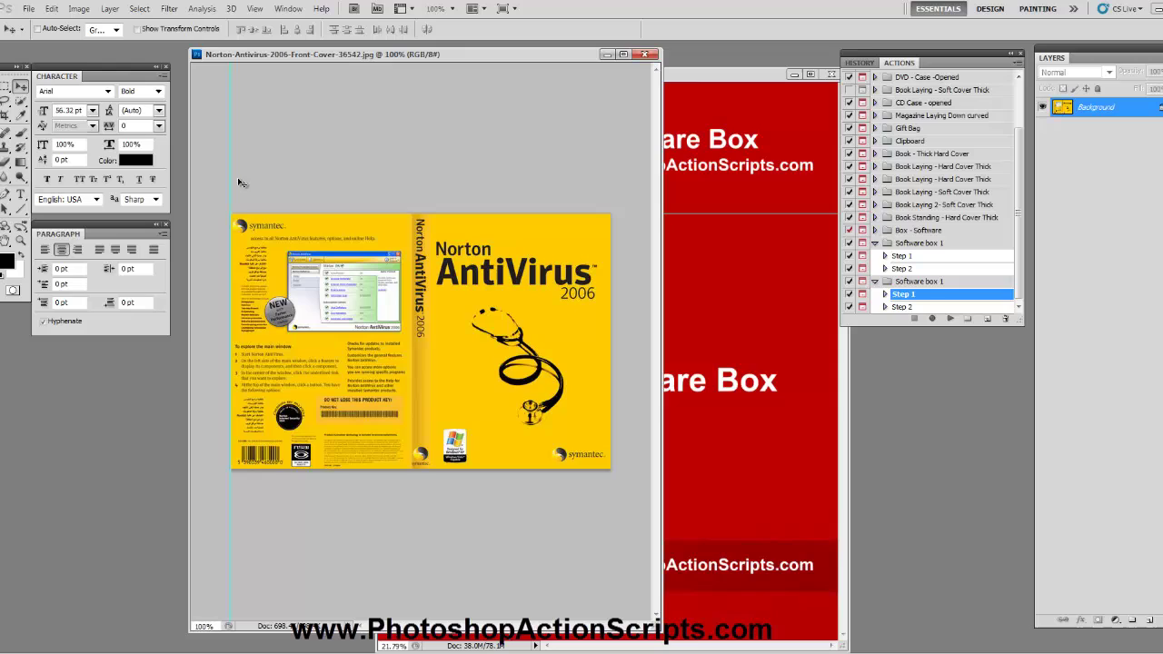
Step: Copy the marquee-selected Norton front cover to a new layer and drag it into Untitled-1 as Layer 2
left_click(7, 86)
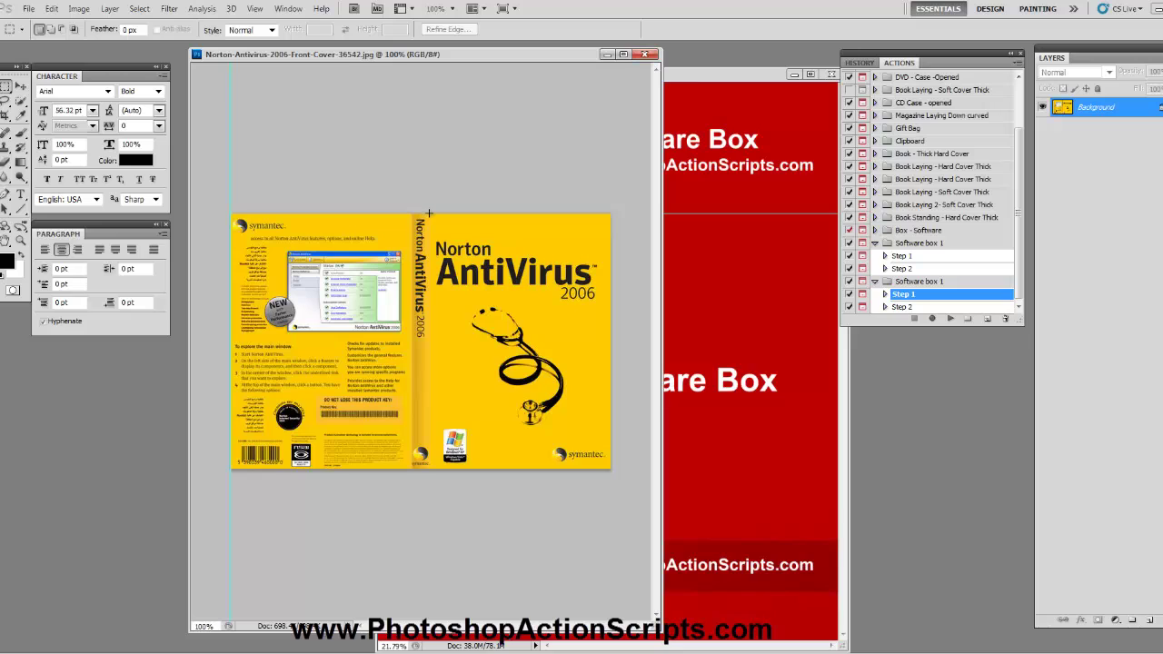
left_click_drag(567, 412, 644, 474)
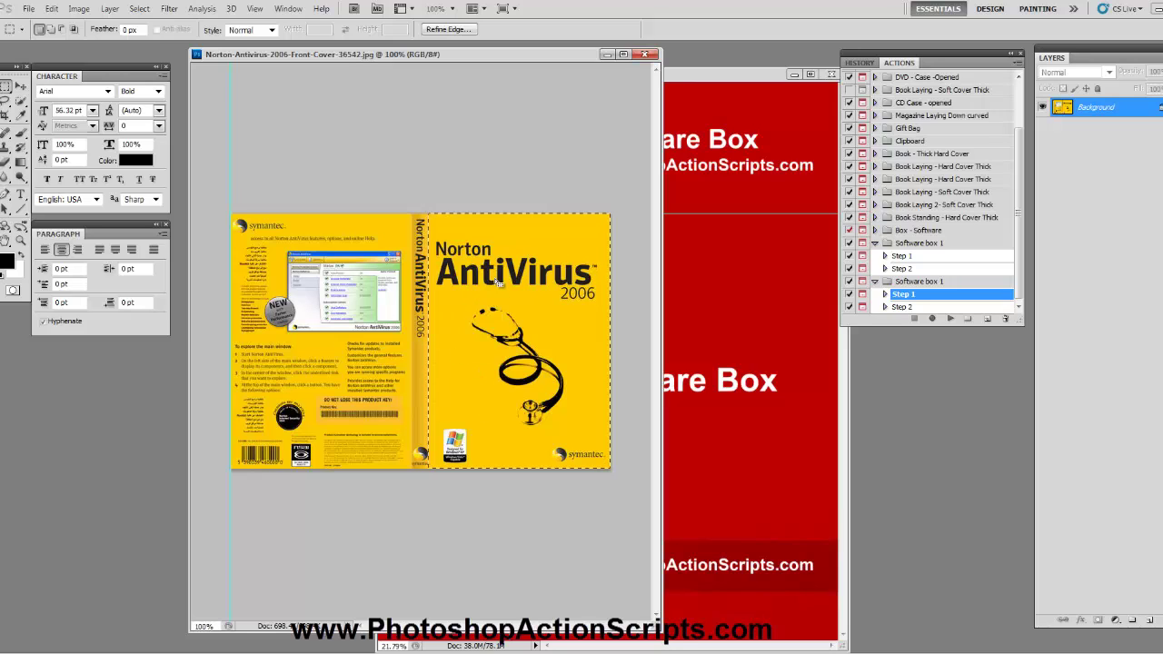
right_click(491, 284)
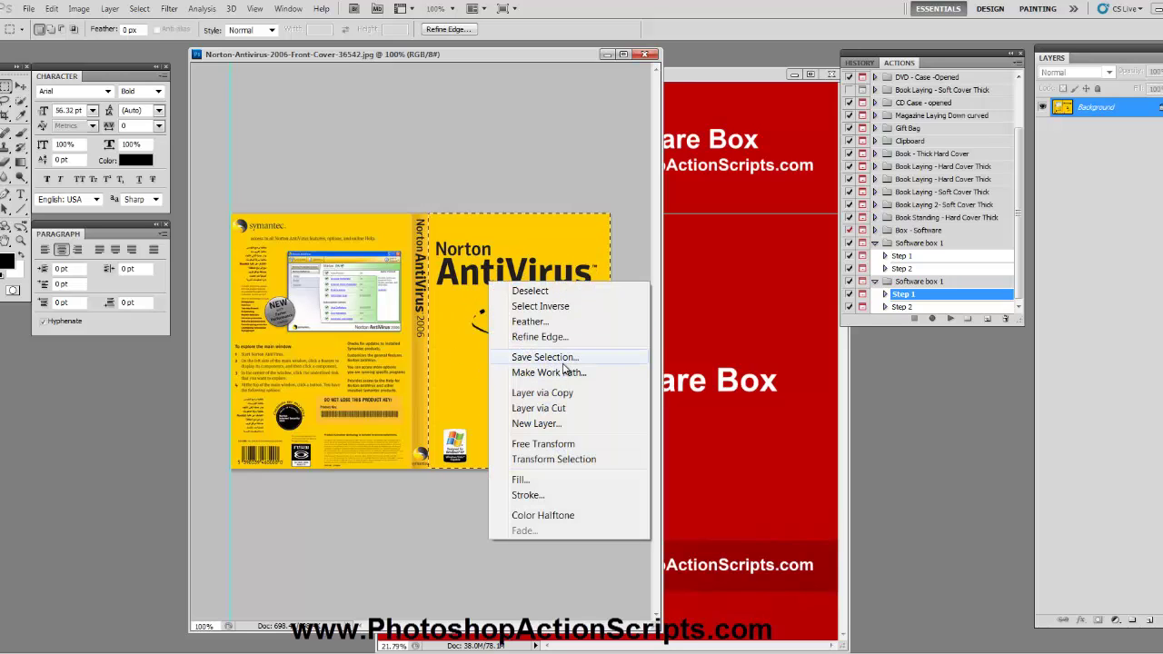
left_click(563, 393)
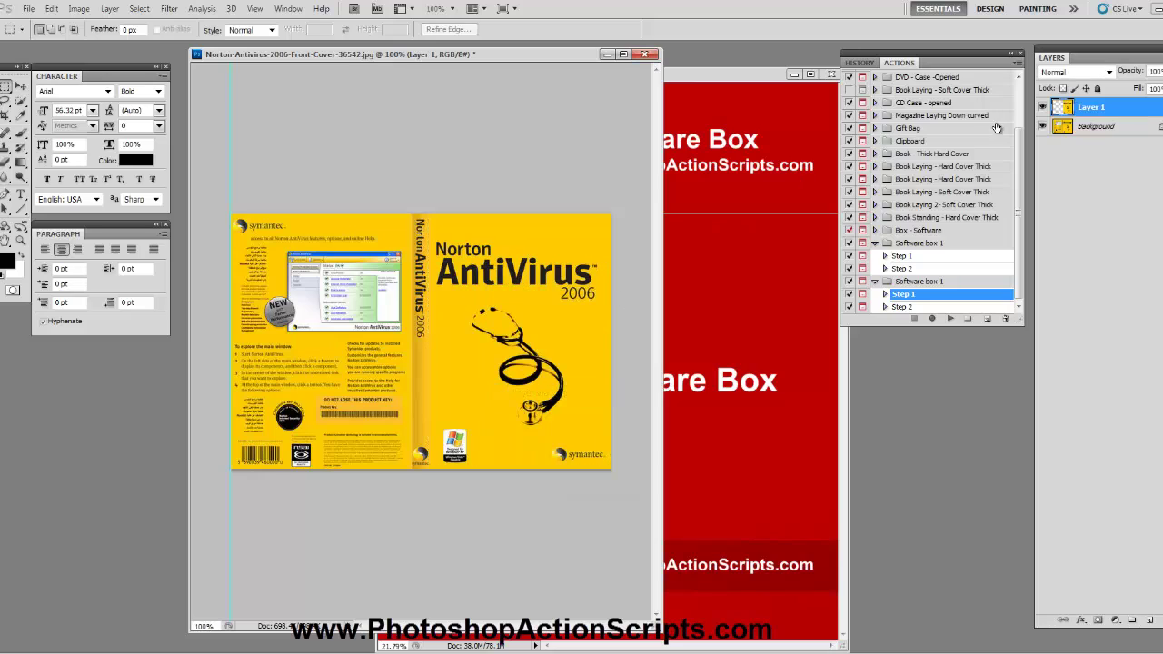
left_click_drag(1067, 107, 763, 301)
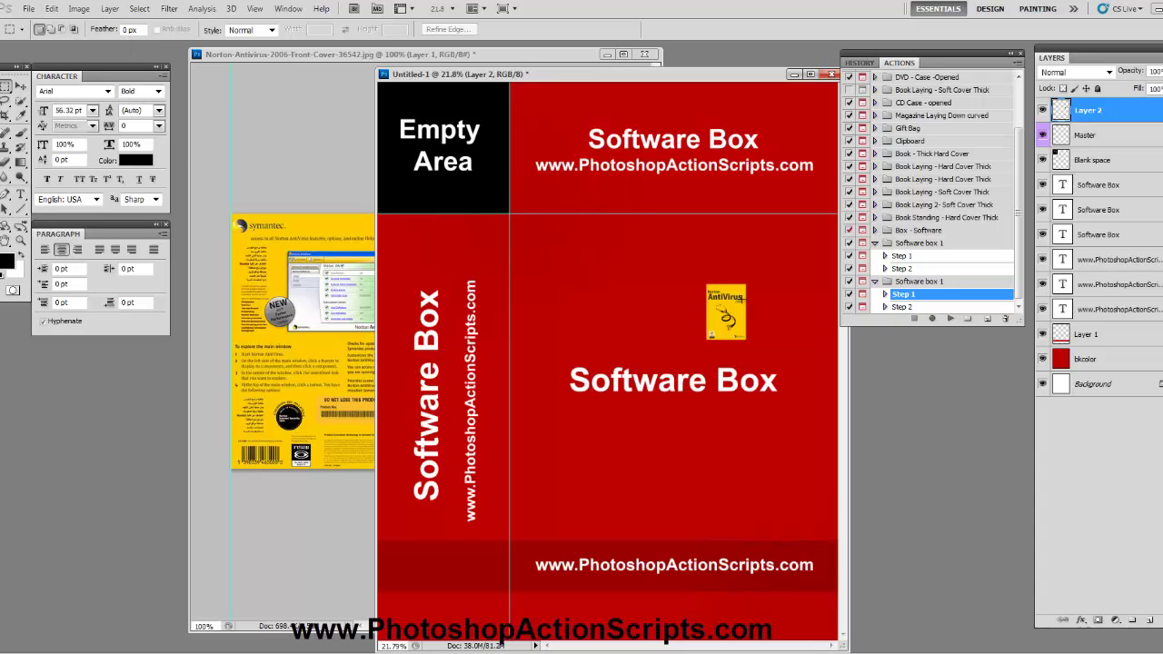
Step: Snap the Norton cover to the front panel's guide corner and scale it up to fill the panel
key("v")
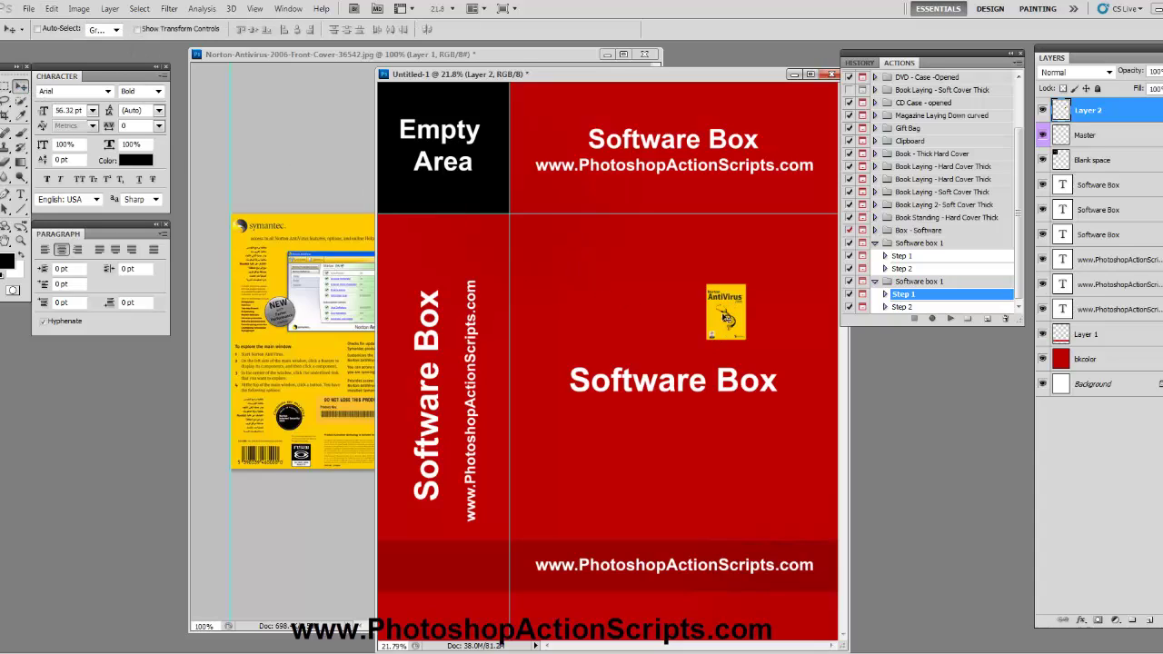
left_click_drag(726, 318, 531, 245)
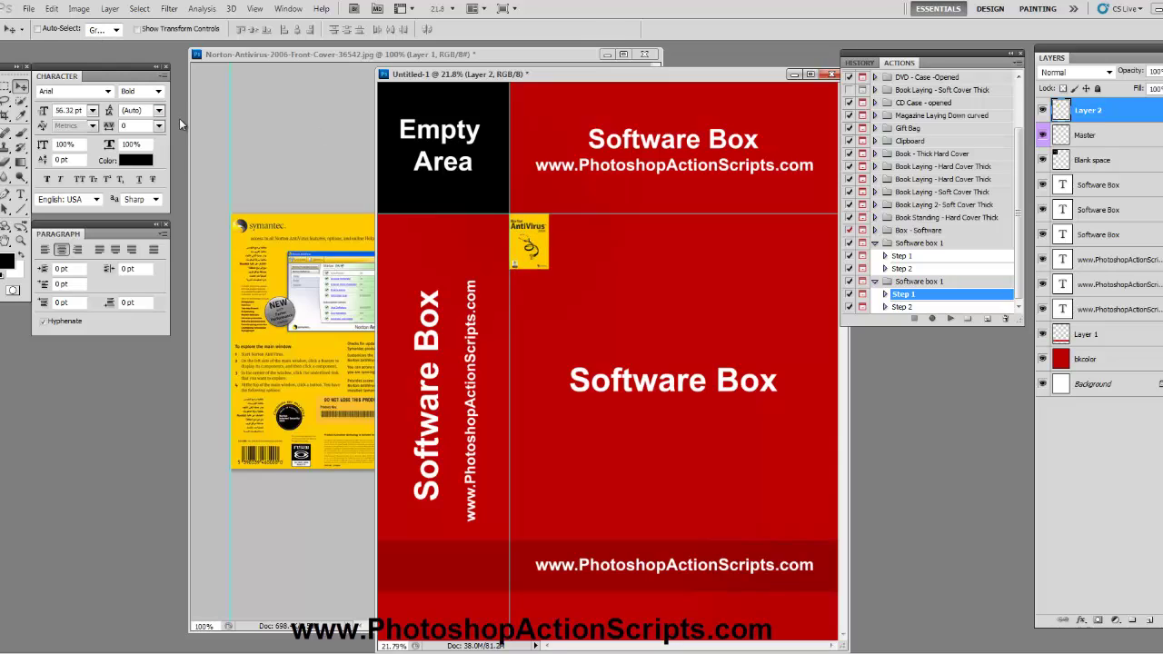
key("ctrl+t")
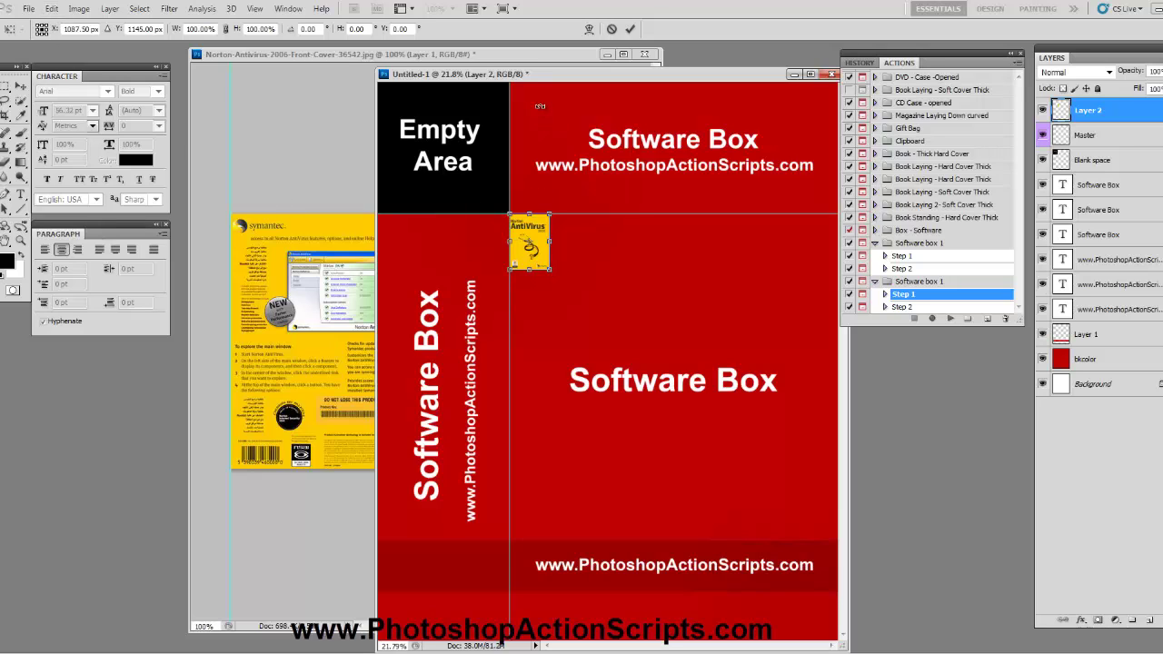
mouse_move(373, 66)
left_mouse_down()
mouse_move(366, 58)
mouse_move(371, 71)
left_mouse_up()
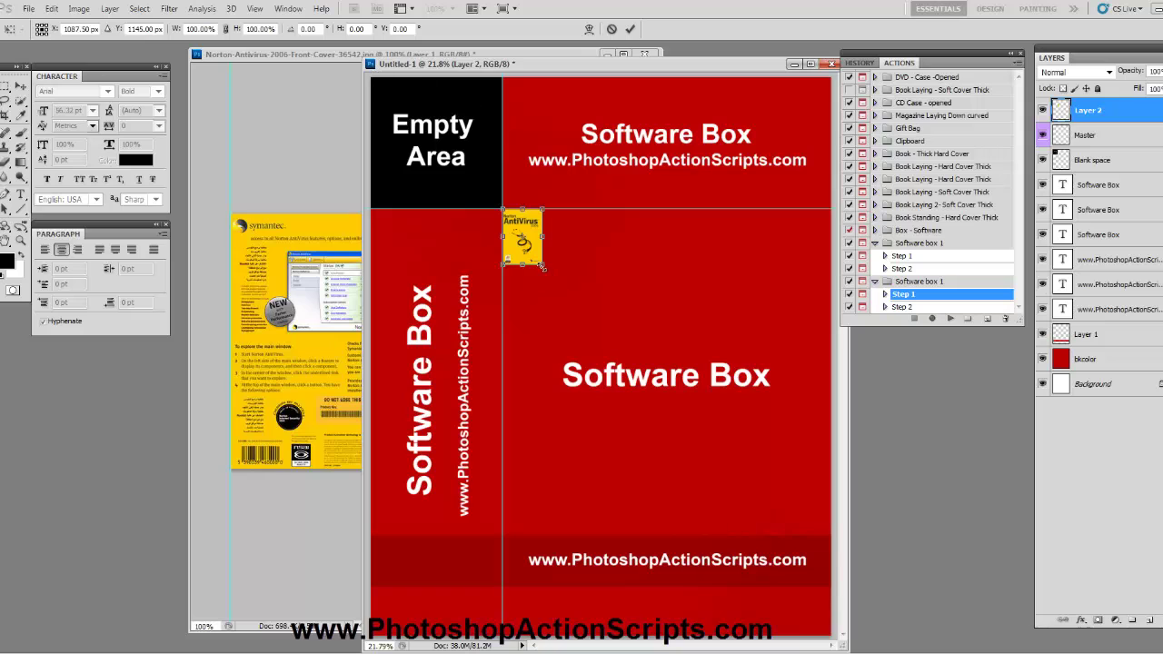
left_click_drag(542, 266, 824, 639)
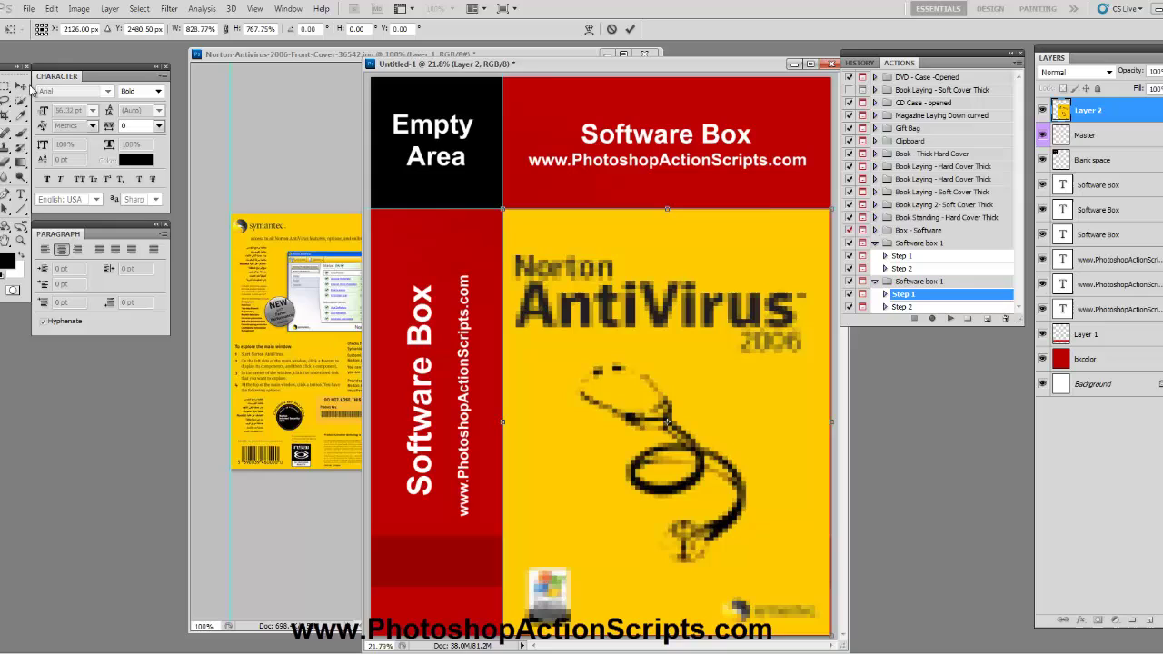
left_click(22, 85)
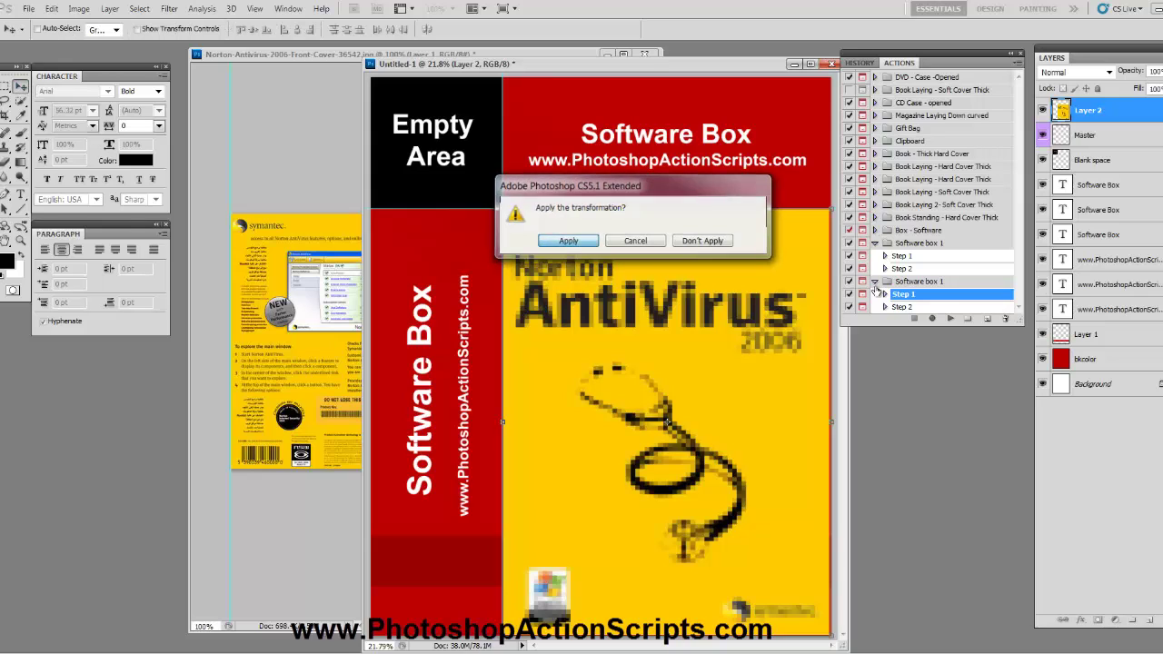
key("Return")
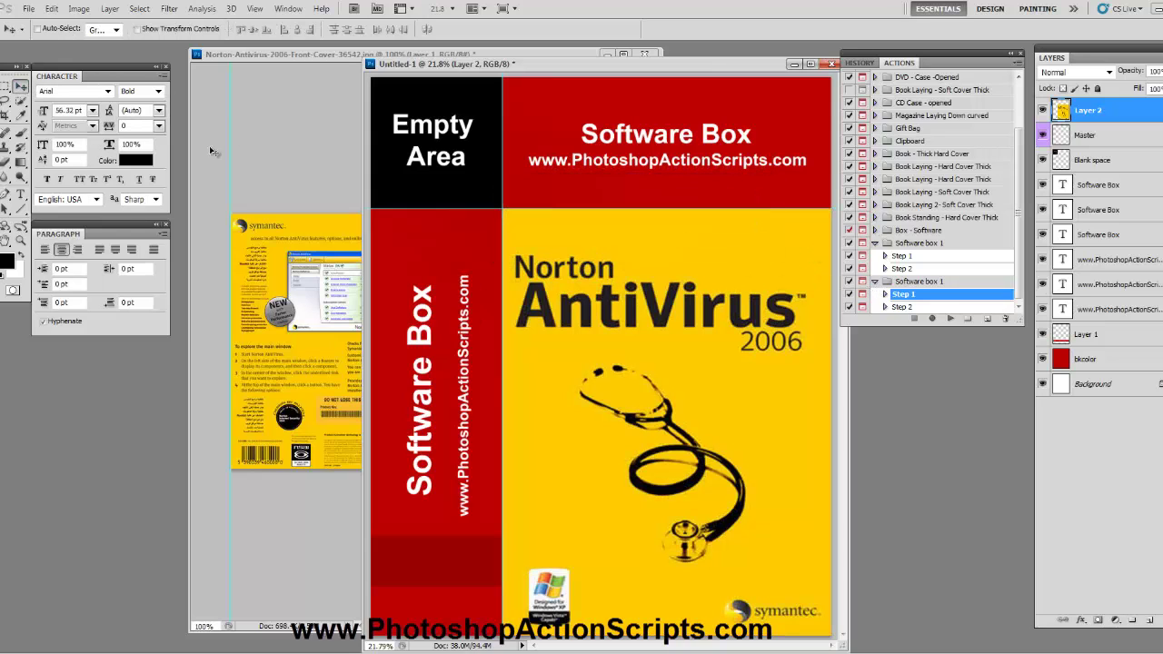
Step: Copy a thin yellow strip from the cover's left edge to Layer 3 and stretch it over the red spine
left_click(7, 87)
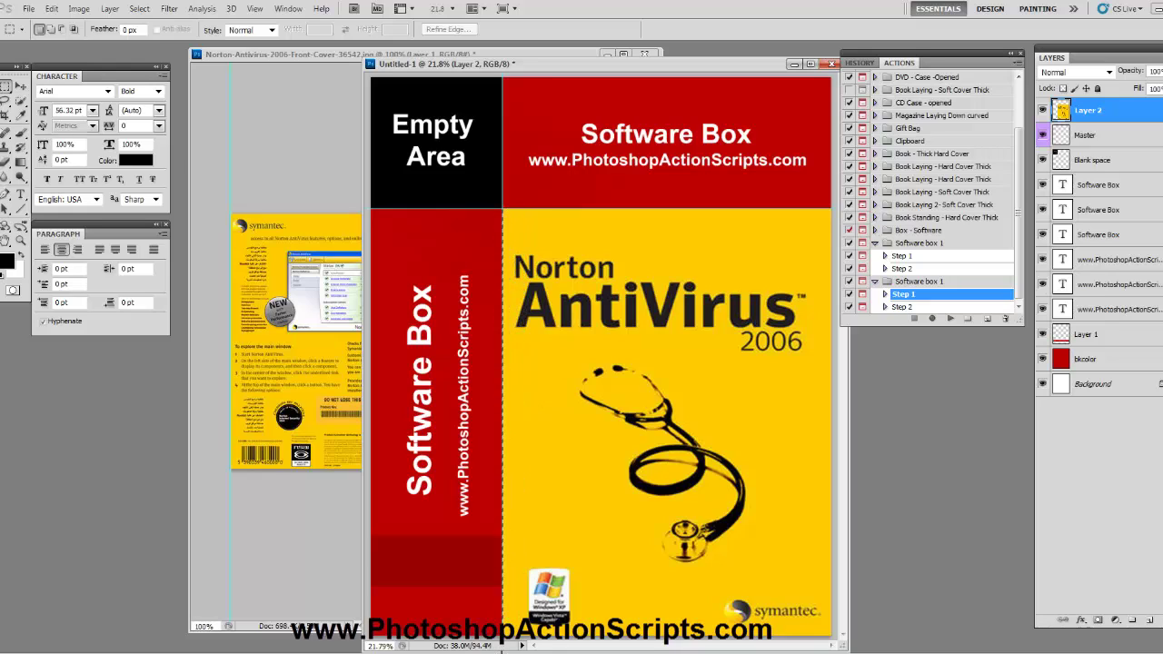
left_click_drag(510, 636, 502, 209)
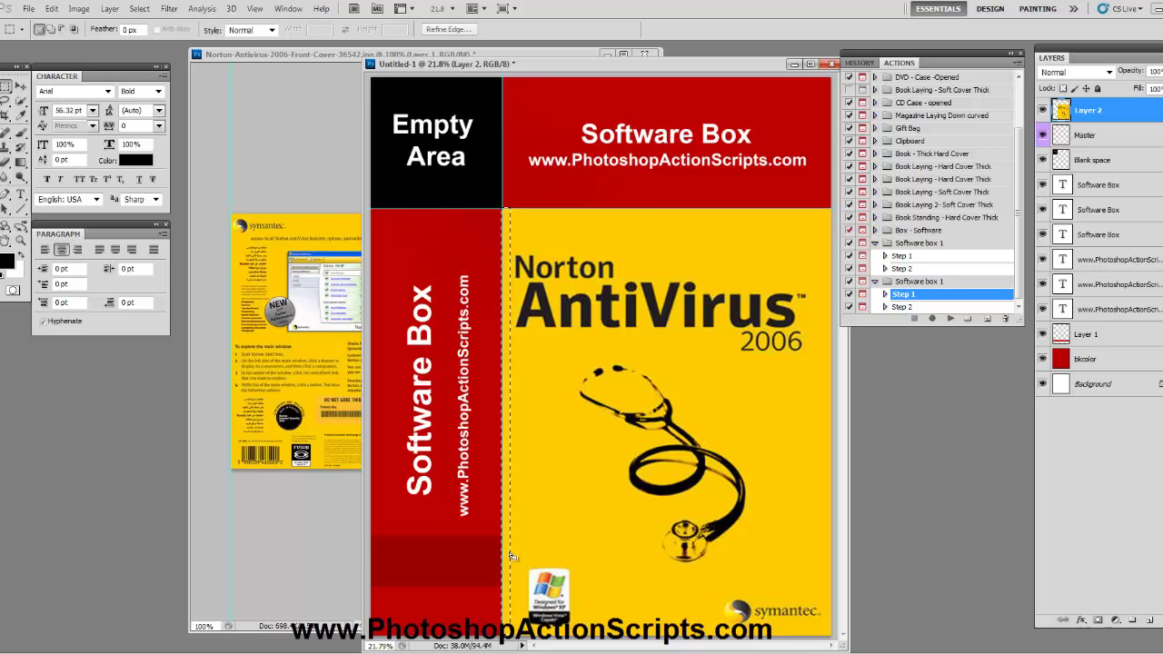
right_click(507, 292)
left_click(584, 405)
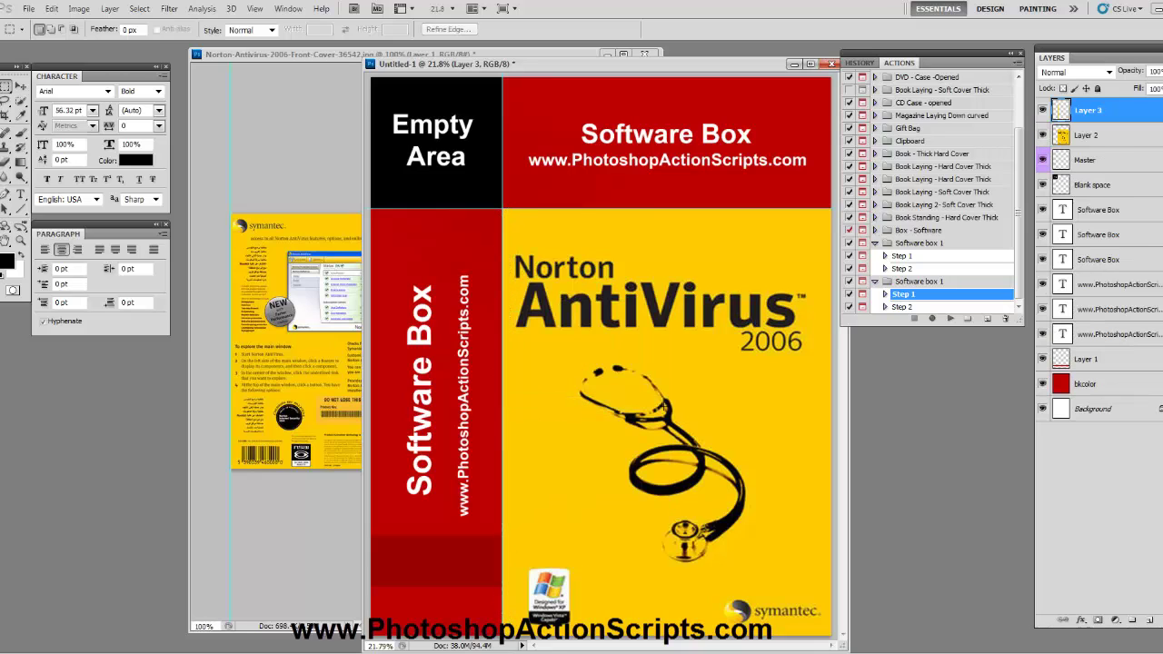
key("ctrl+t")
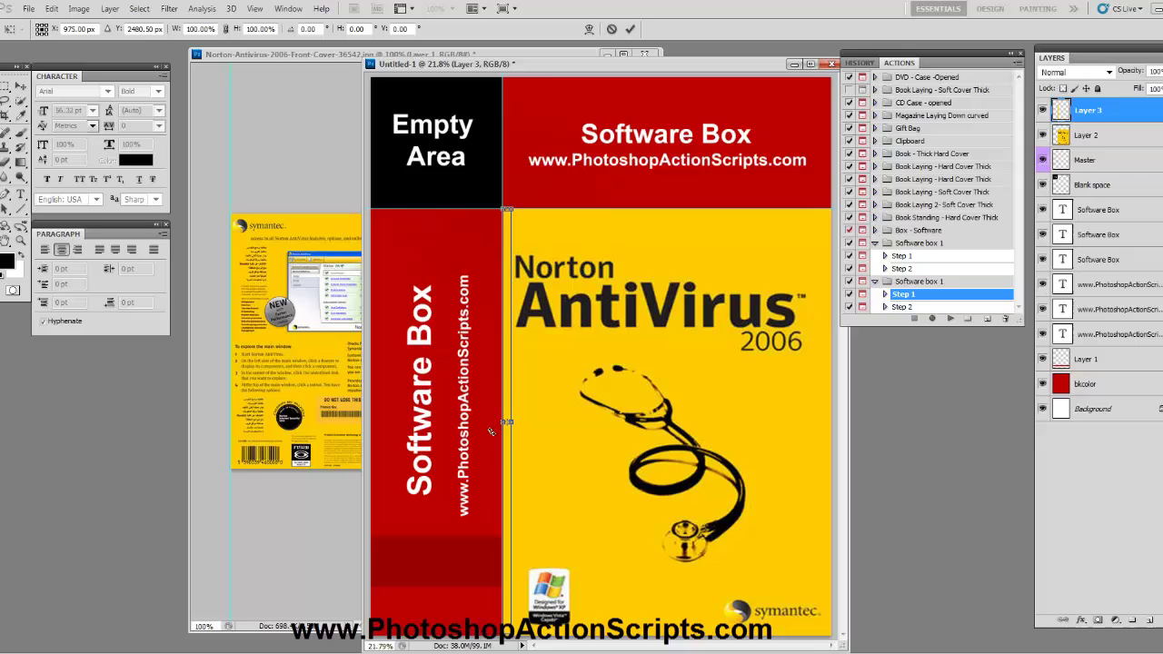
left_click_drag(477, 423, 438, 422)
left_click(20, 87)
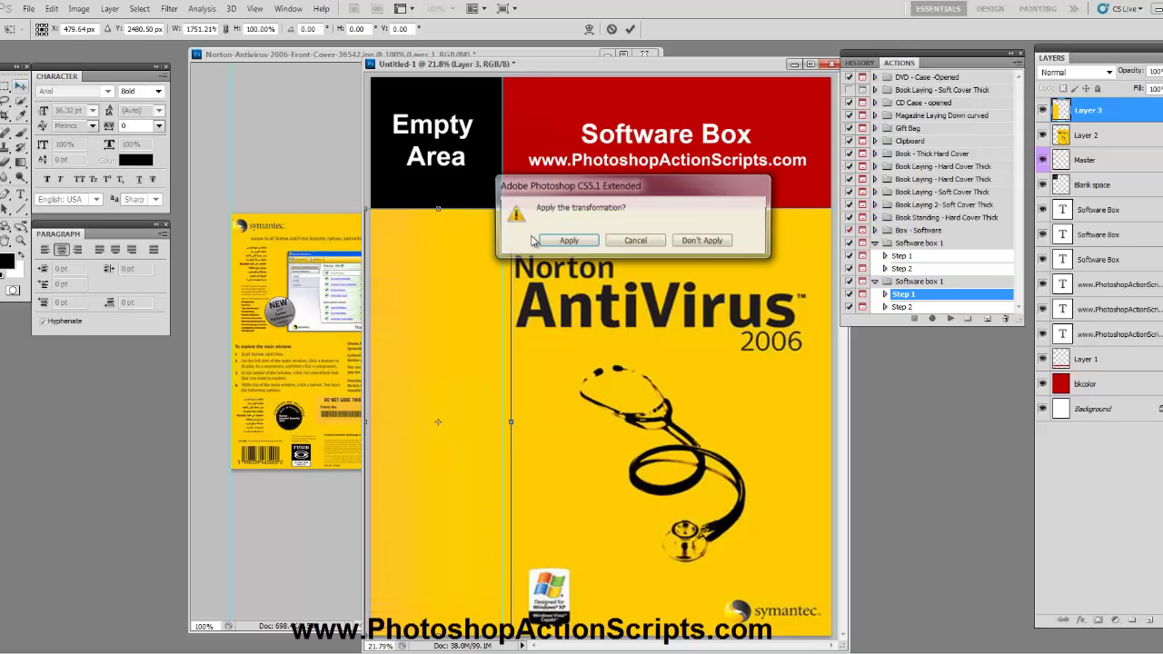
left_click(569, 240)
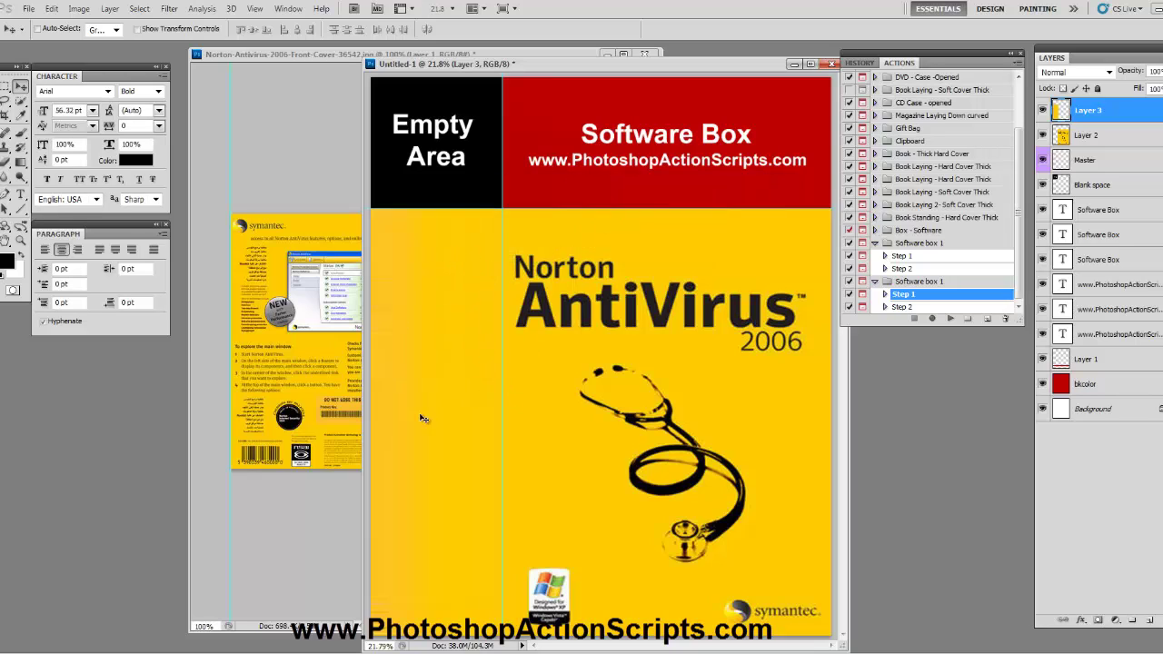
Step: Copy the Norton AntiVirus 2006 title area from Layer 2 onto its own Layer 4
left_click(299, 57)
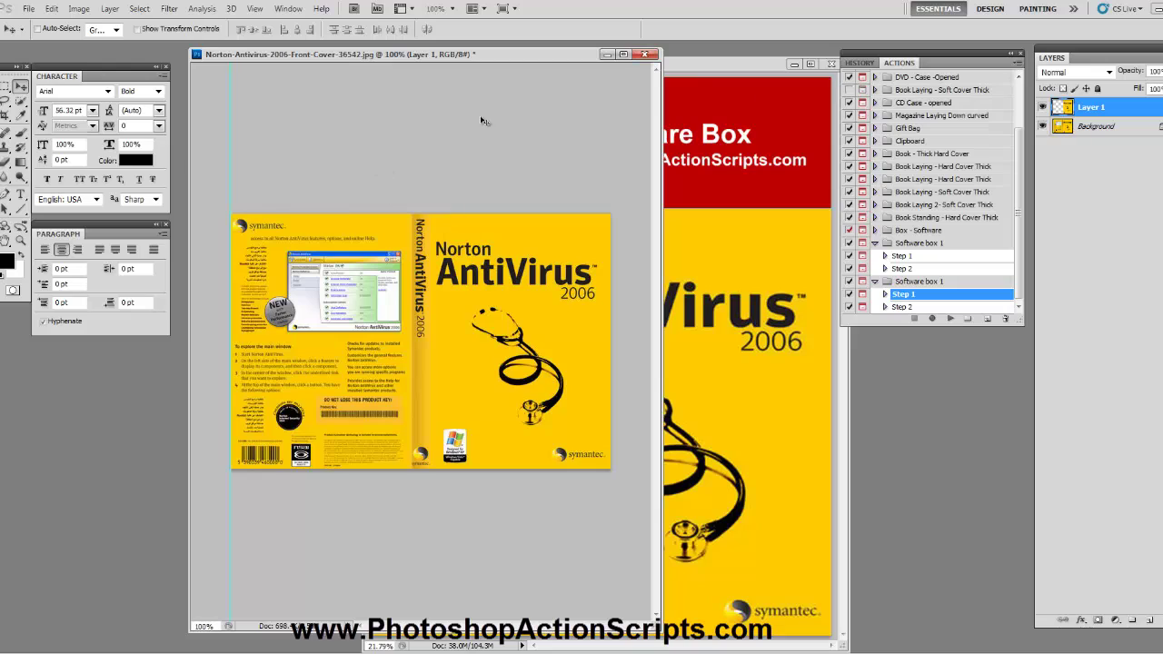
left_click(7, 86)
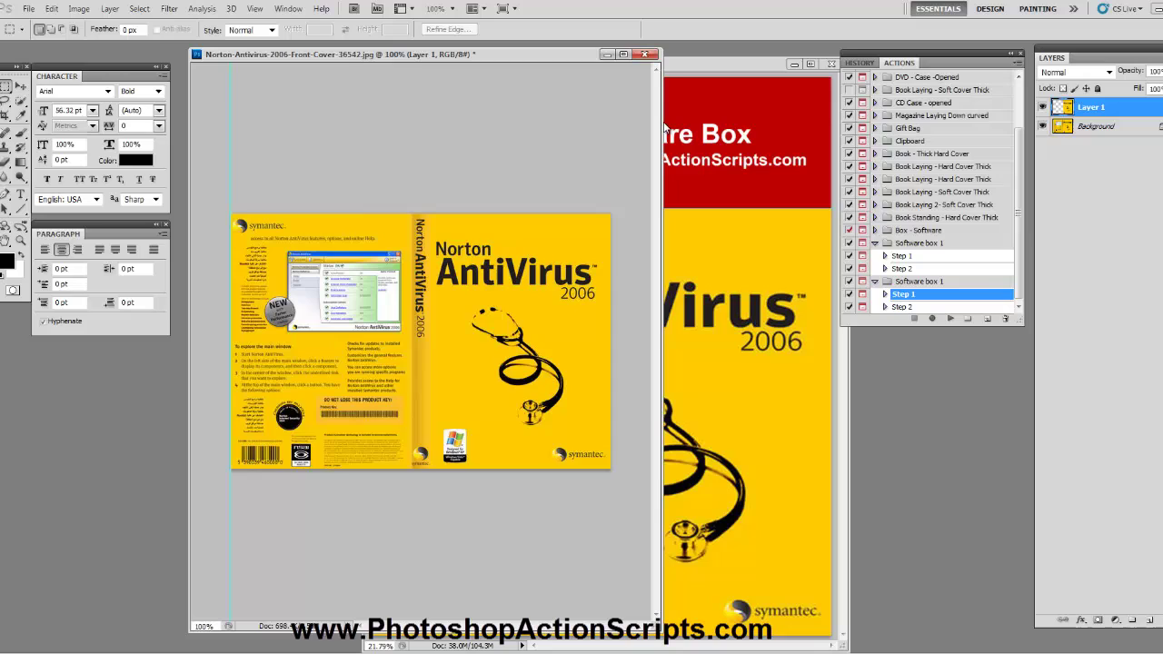
left_click(711, 65)
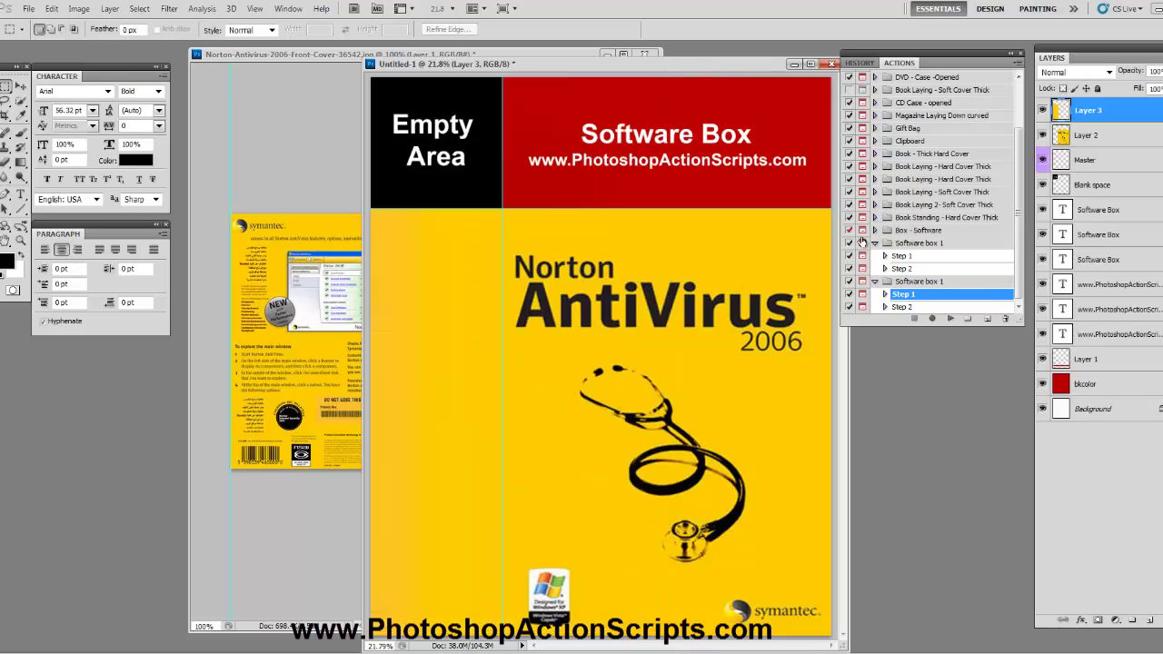
left_click(1081, 141)
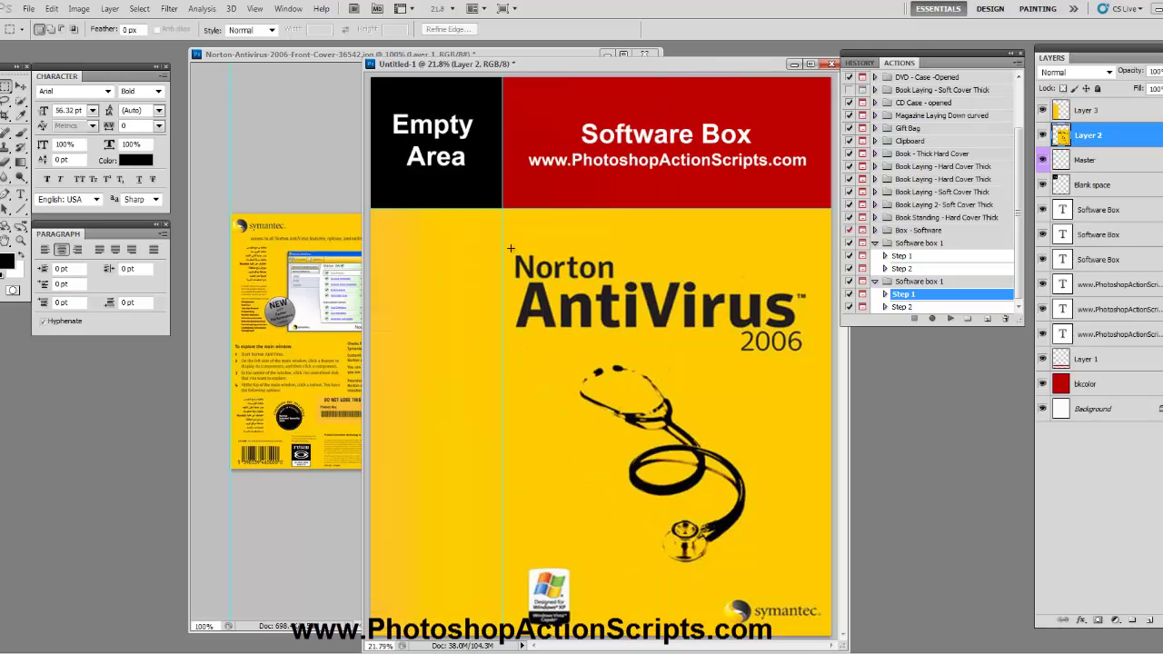
left_click_drag(507, 245, 828, 360)
right_click(700, 296)
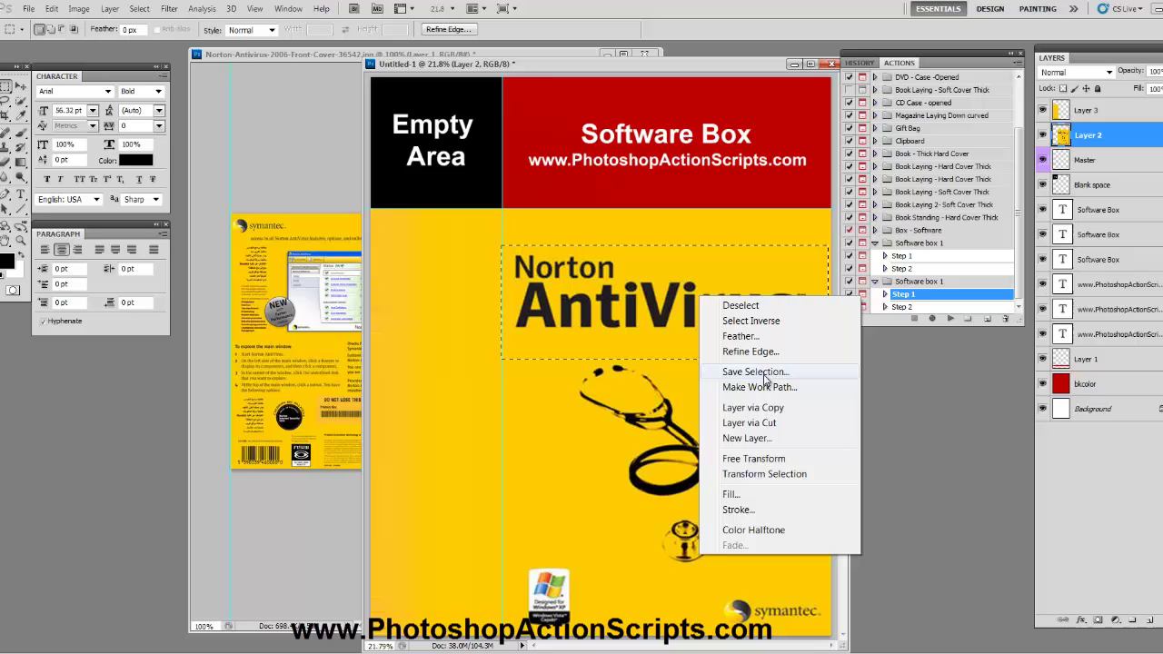
left_click(767, 408)
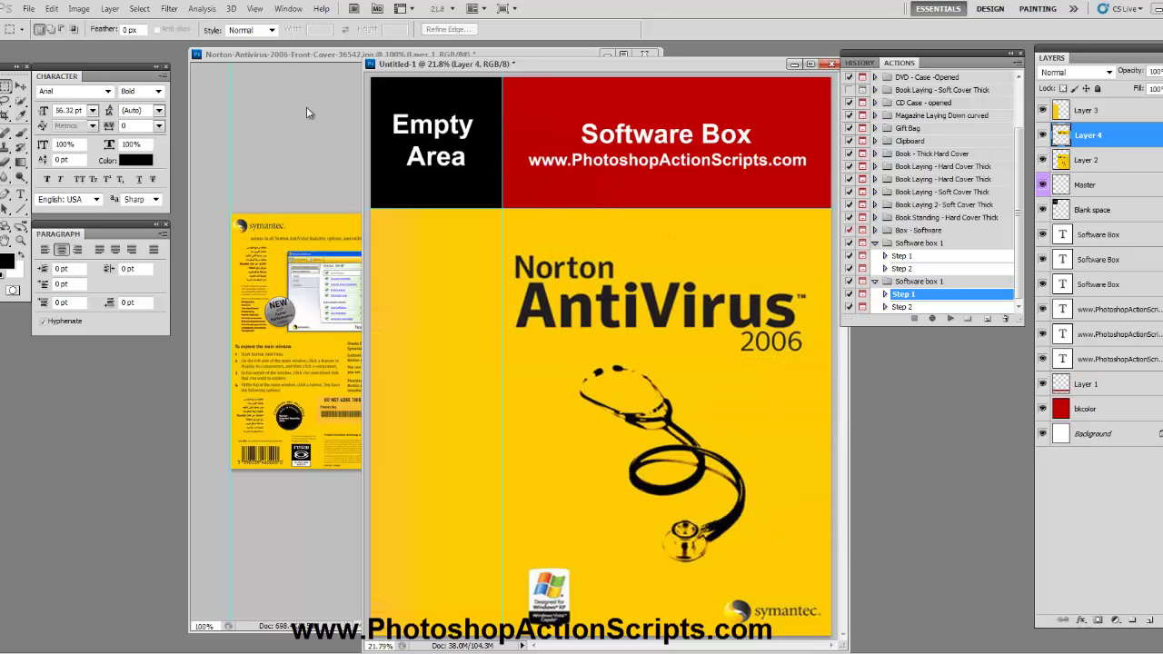
Step: Rotate the title 90° counter-clockwise, place it above Layer 3, and position it along the spine
left_click(52, 10)
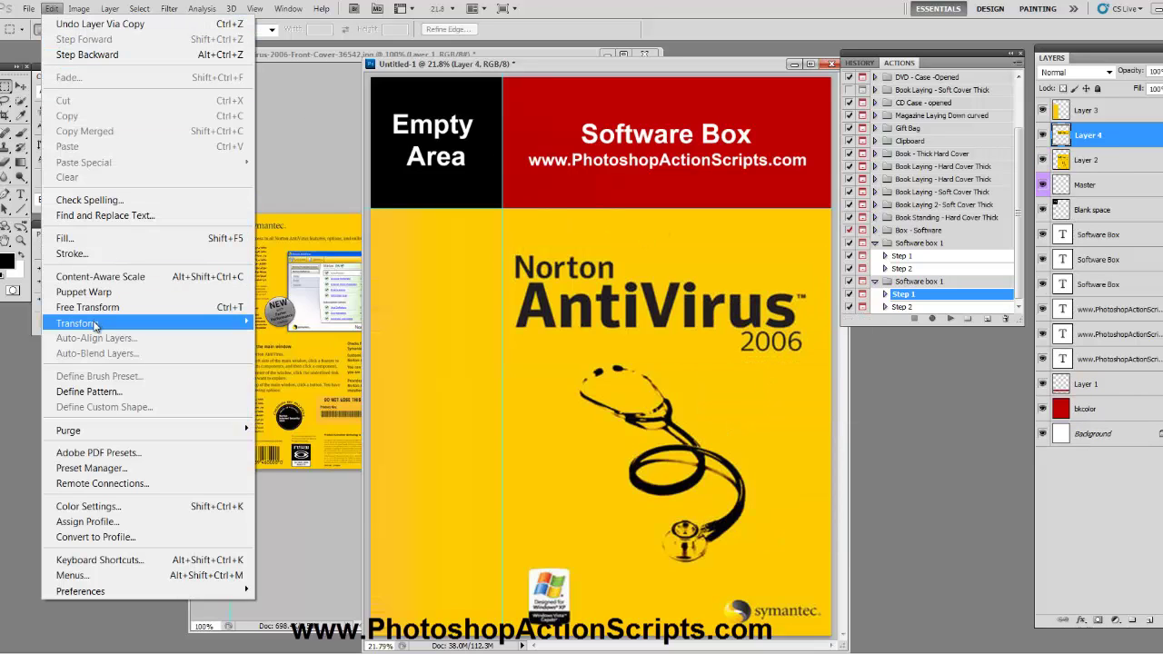
mouse_move(185, 326)
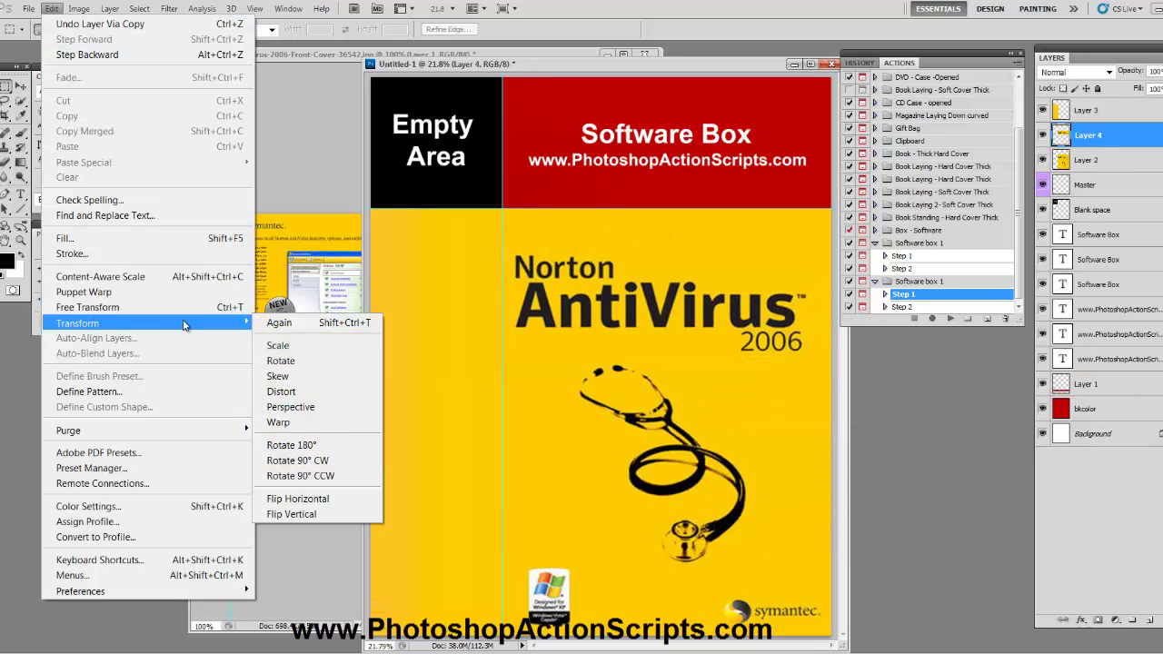
left_click(336, 476)
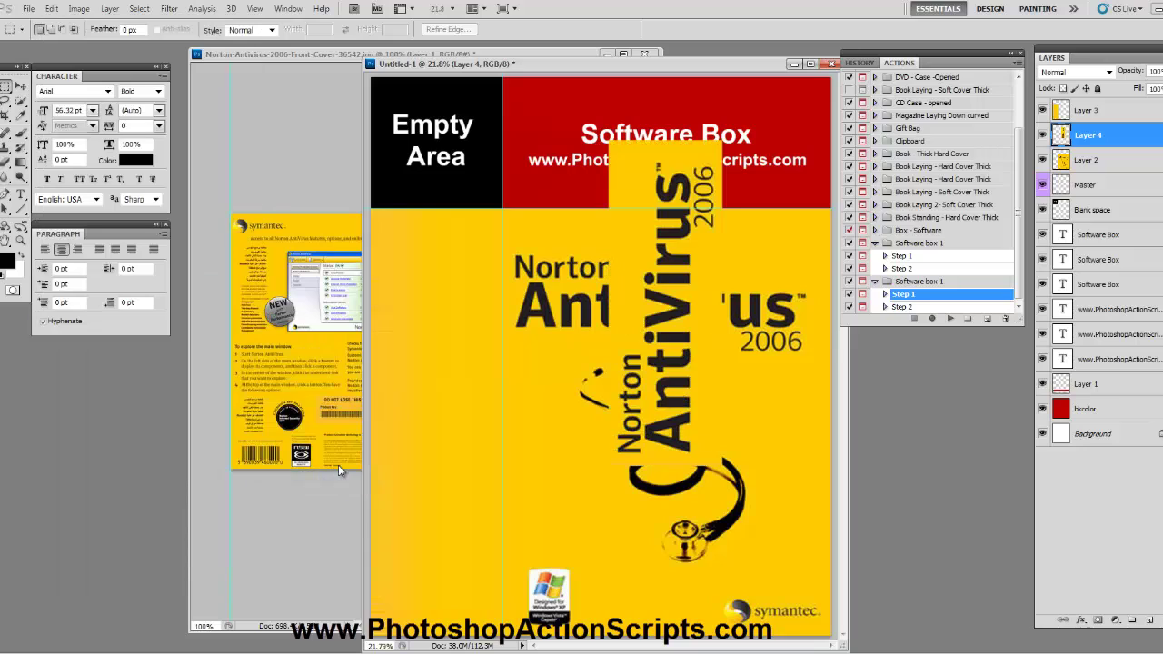
left_click(20, 86)
left_click_drag(649, 382, 454, 433)
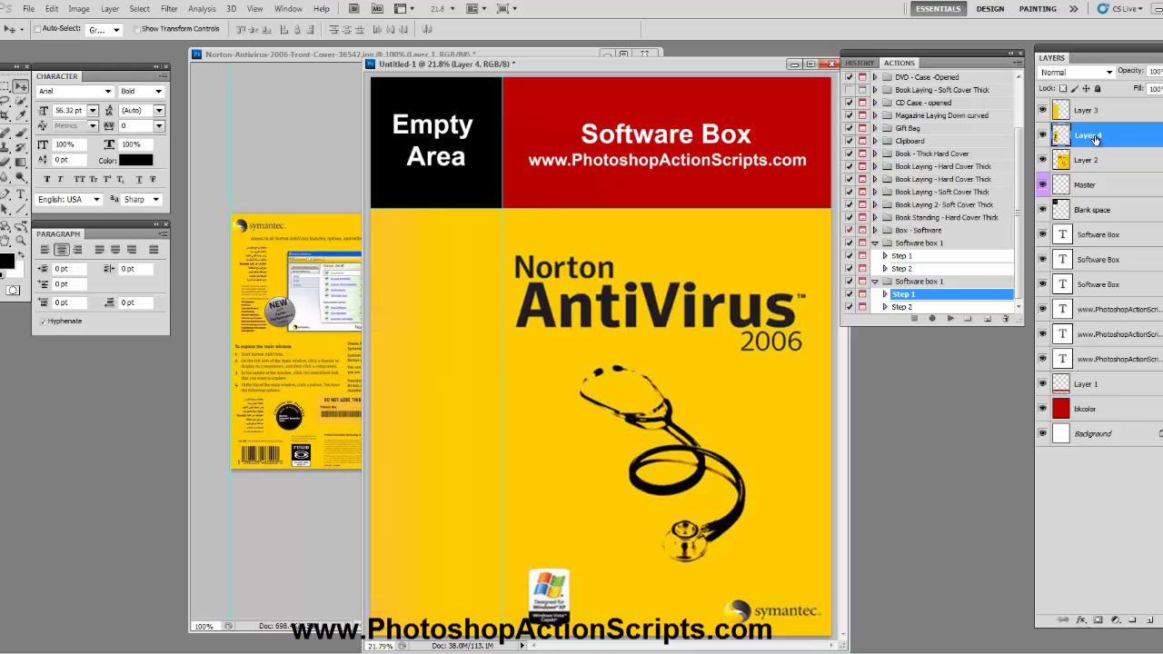
left_click(1092, 109, "shift")
left_click_drag(1094, 107, 1094, 110)
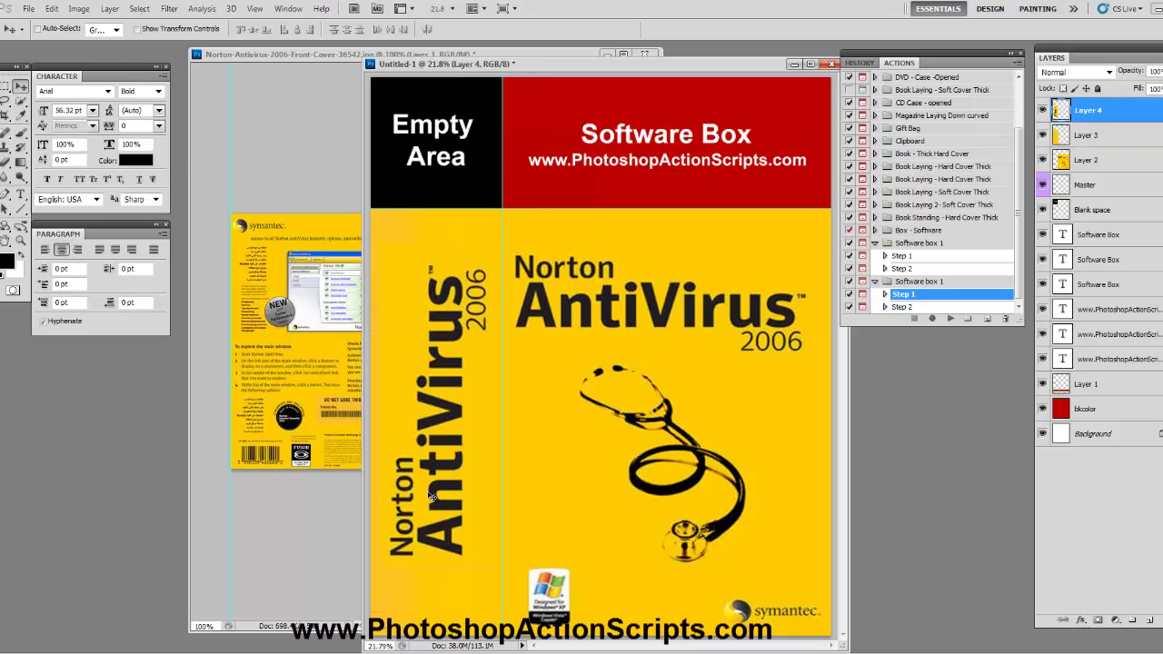
left_click_drag(440, 465, 438, 479)
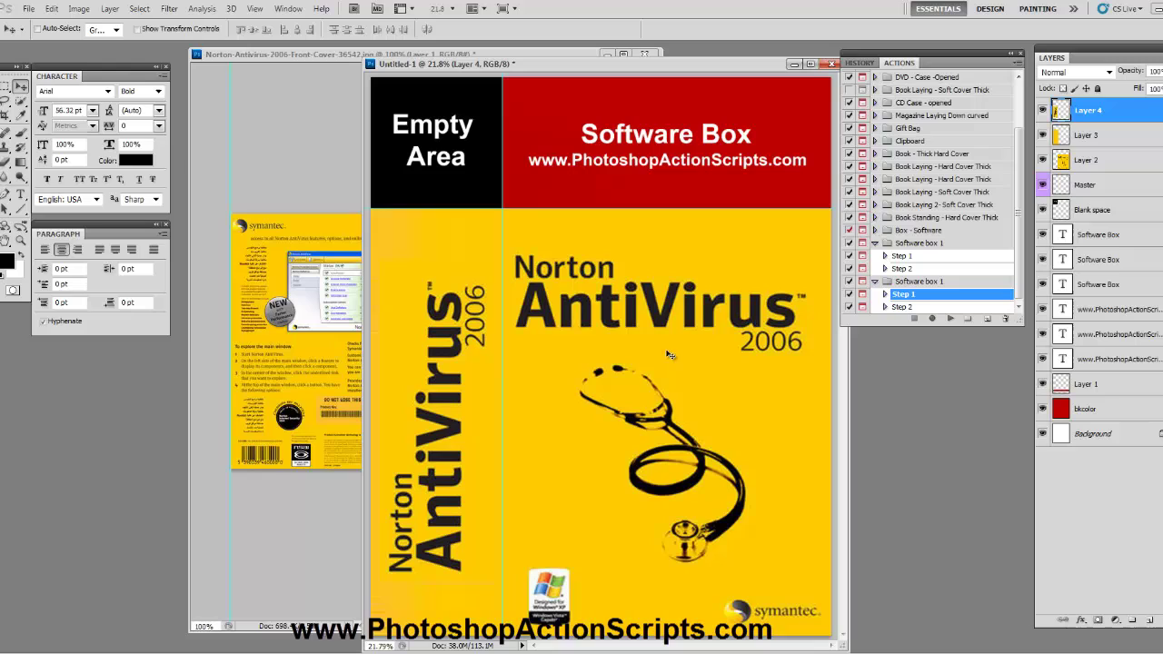
Step: Add a Solid Color fill layer over bkcolor using the cover's sampled yellow
right_click(1100, 112)
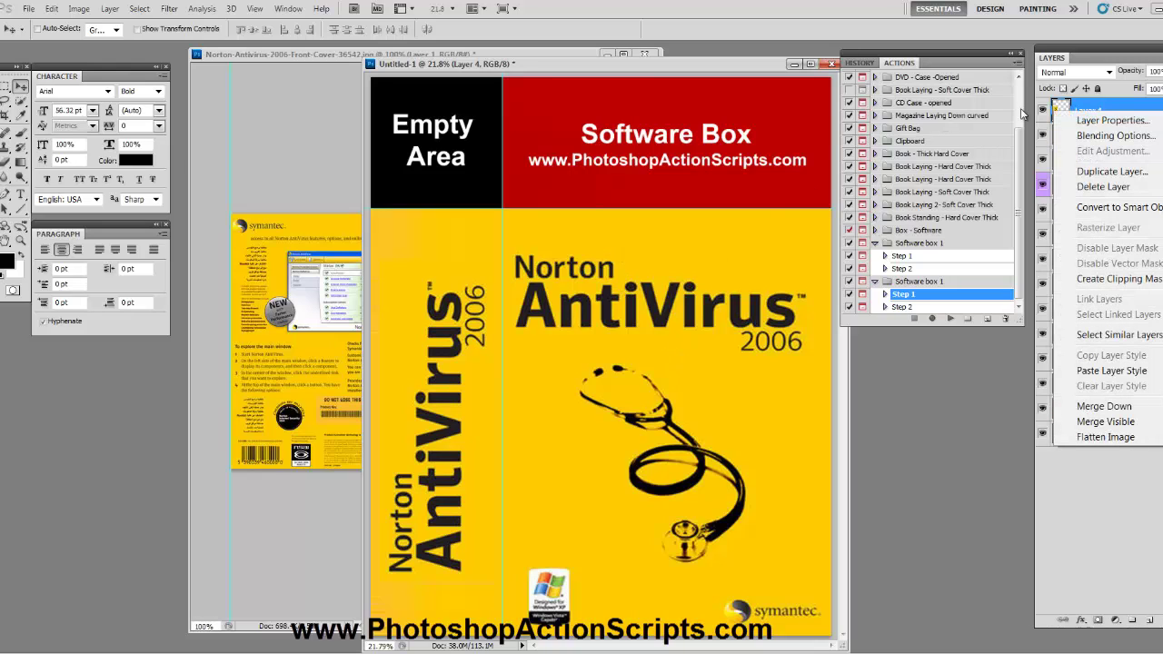
left_click(720, 175)
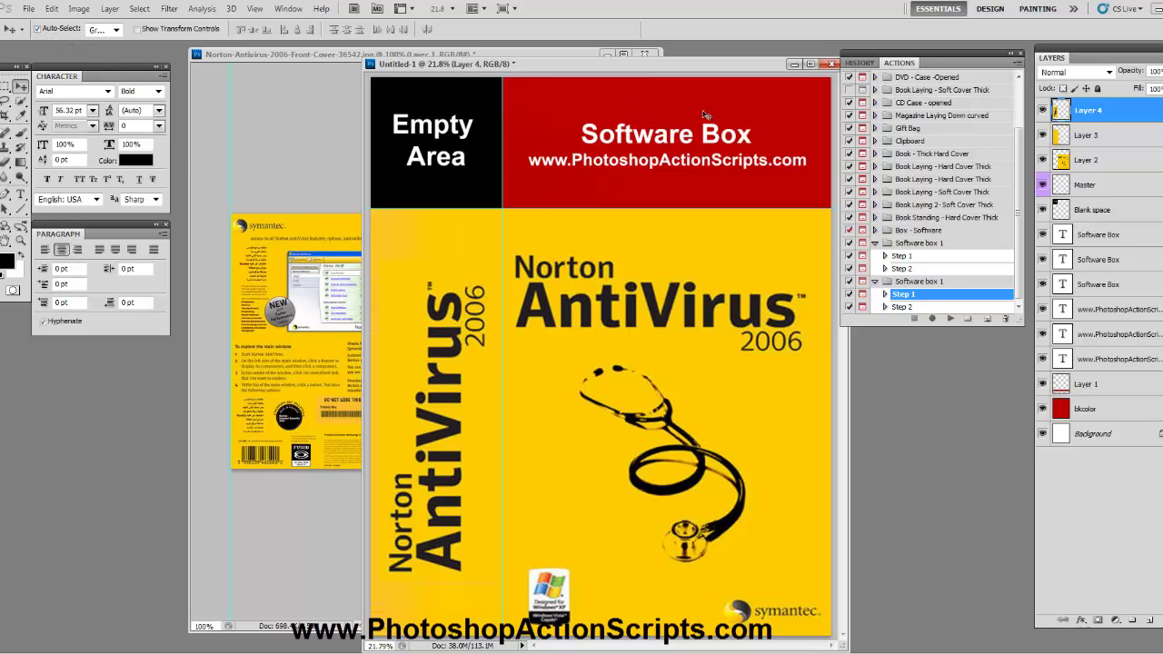
left_click(664, 105)
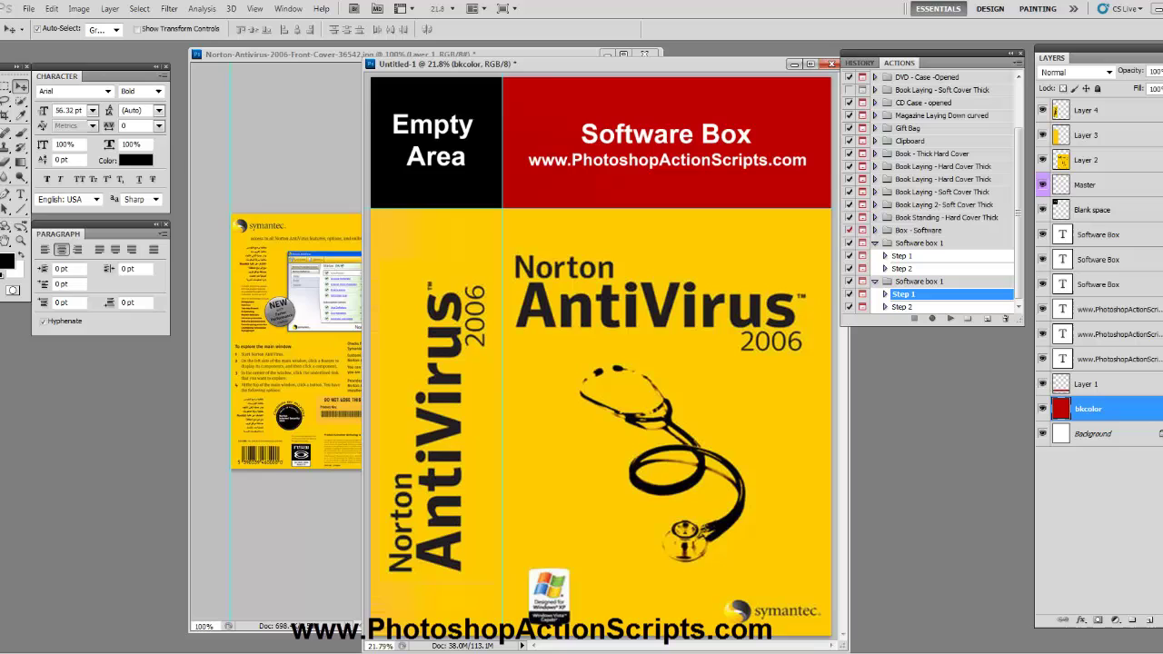
left_click(110, 8)
mouse_move(161, 136)
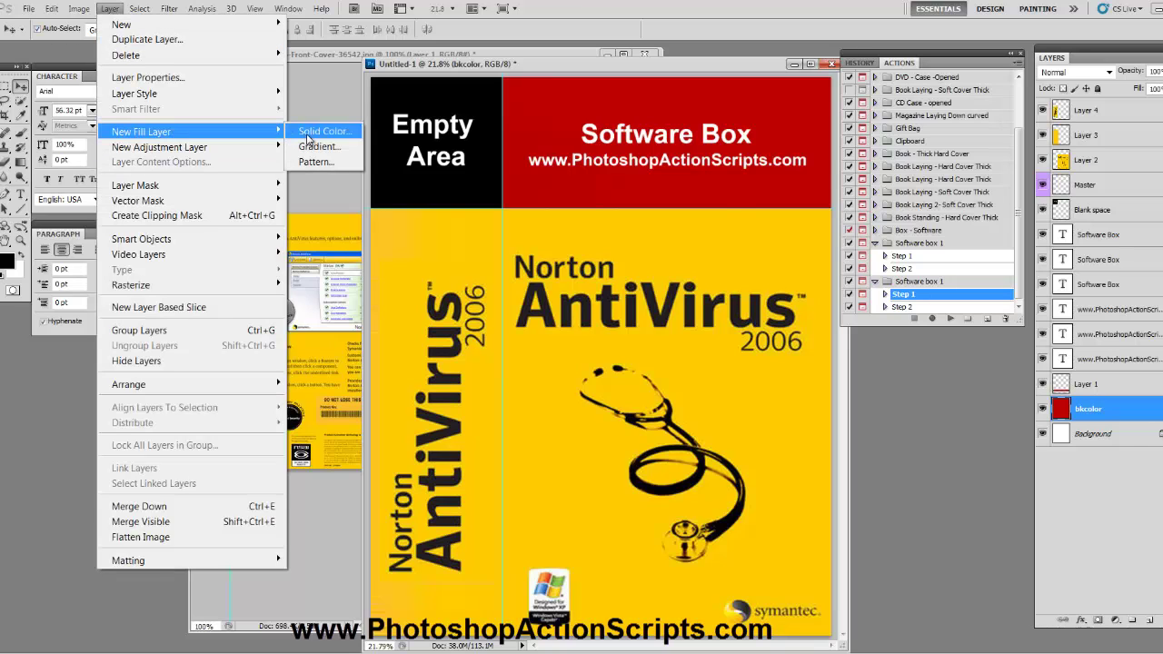
left_click(313, 131)
key("Return")
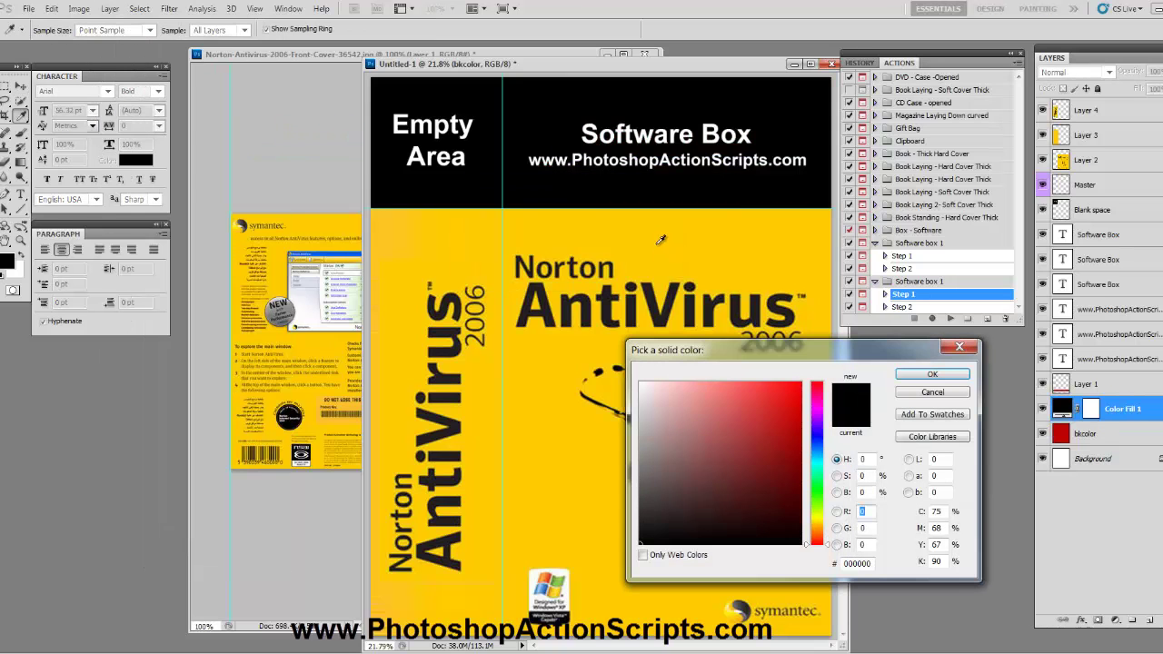
left_click(662, 240)
left_click(957, 375)
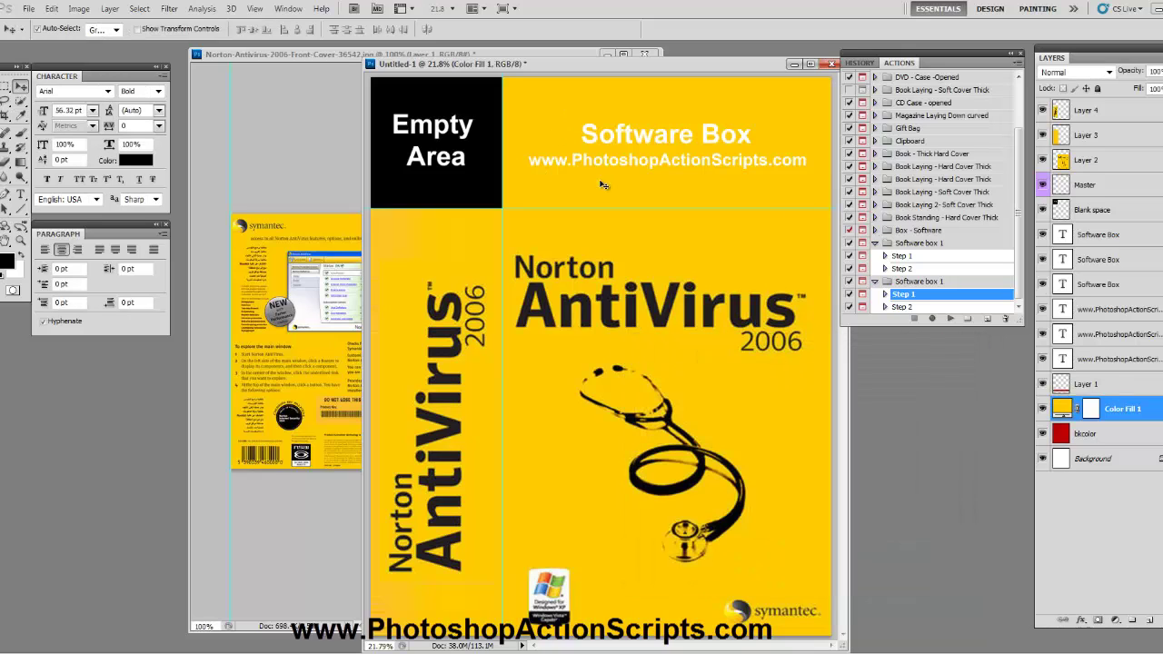
Step: Hide the Software Box title and website address text layers
left_click(651, 135)
left_click(1041, 260)
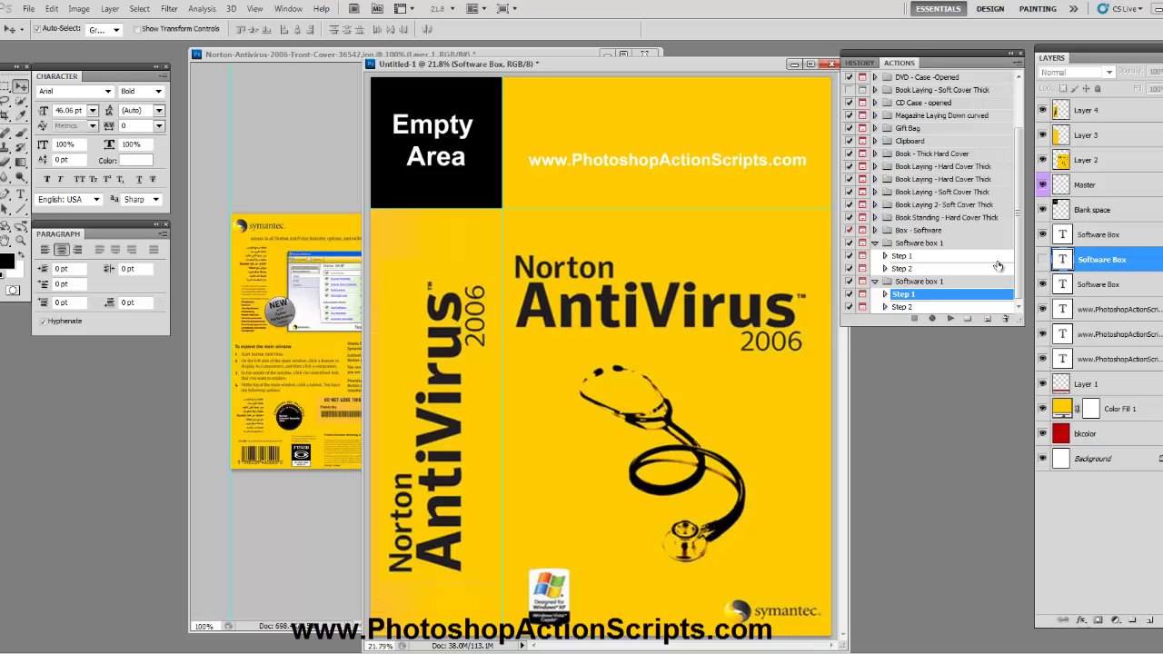
left_click(692, 168)
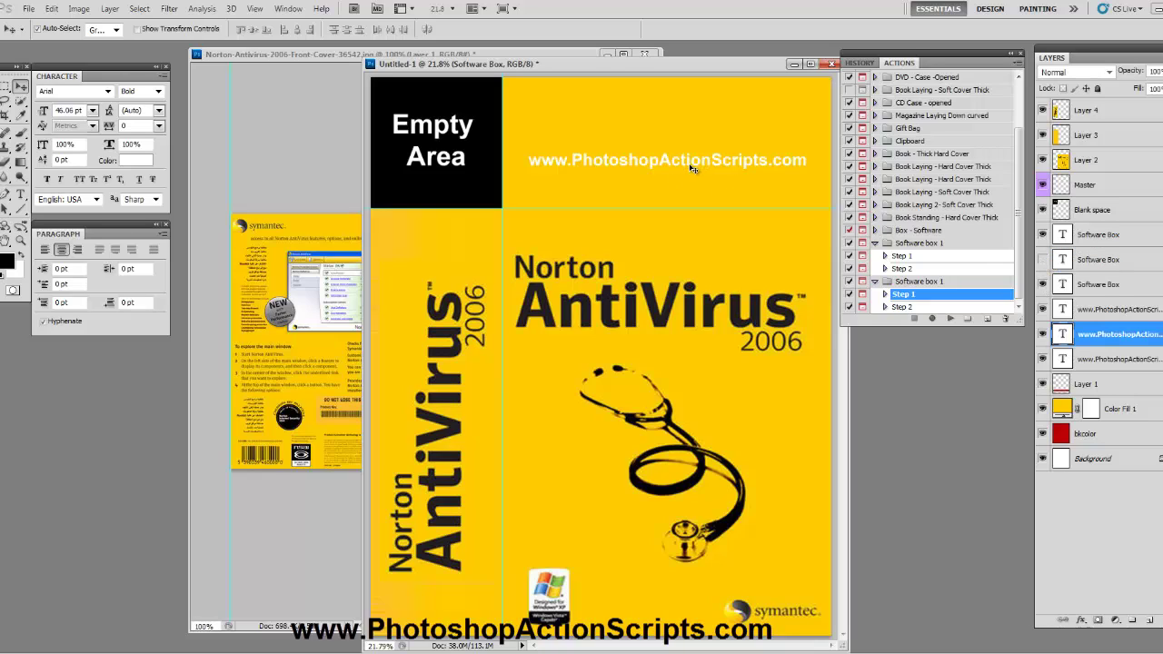
left_click(1042, 334)
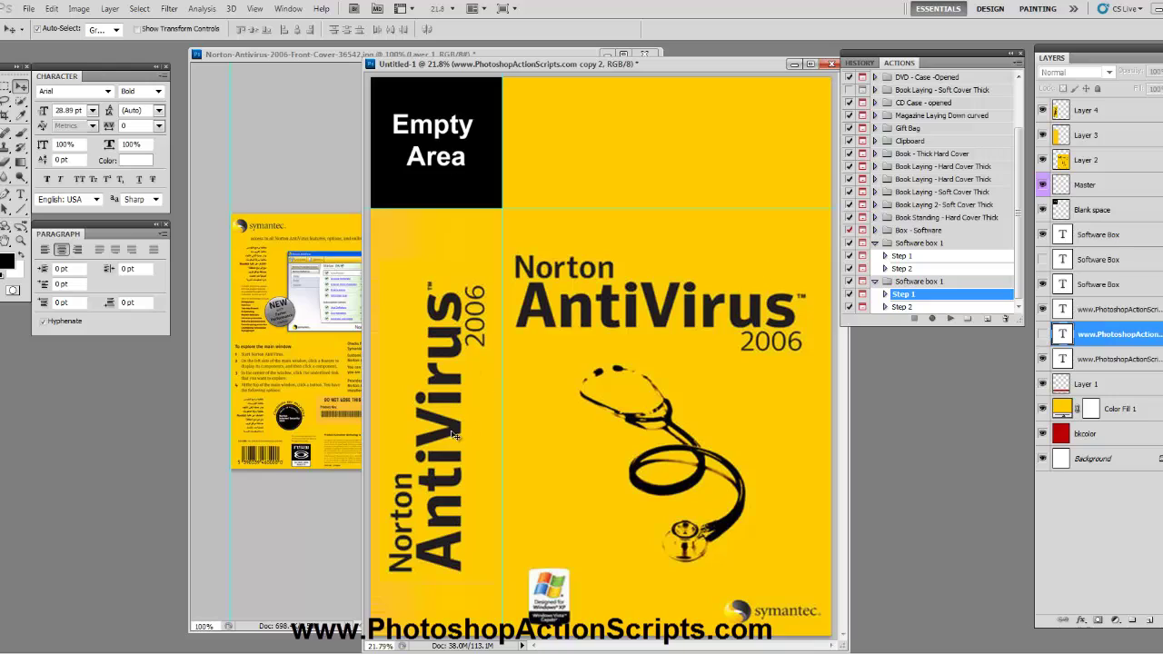
Step: Copy the Norton AntiVirus 2006 title to Layer 5 and move it into the top band beside Empty Area
left_click(614, 311)
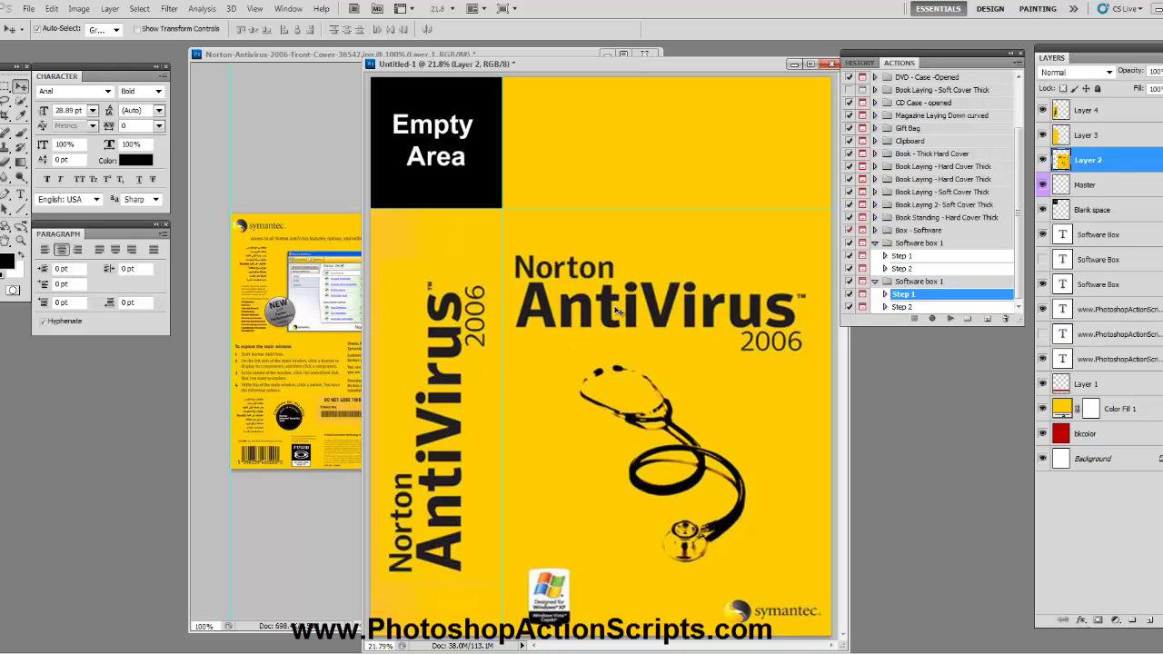
left_click(5, 87)
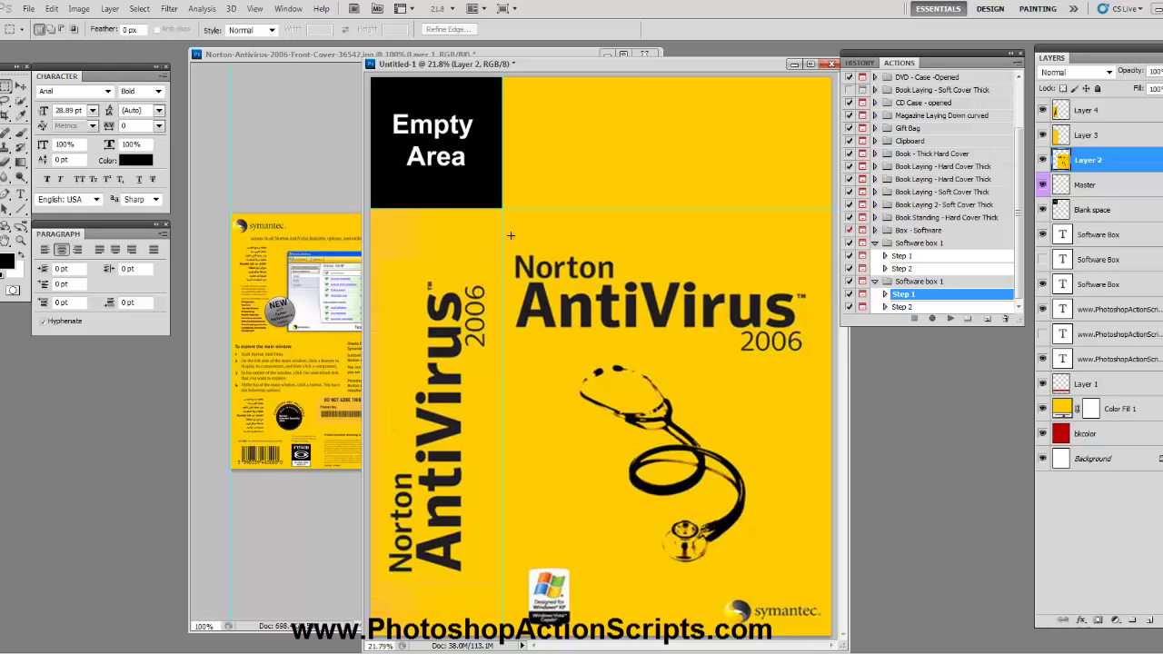
mouse_move(502, 244)
left_mouse_down()
mouse_move(611, 355)
mouse_move(820, 356)
left_mouse_up()
right_click(815, 340)
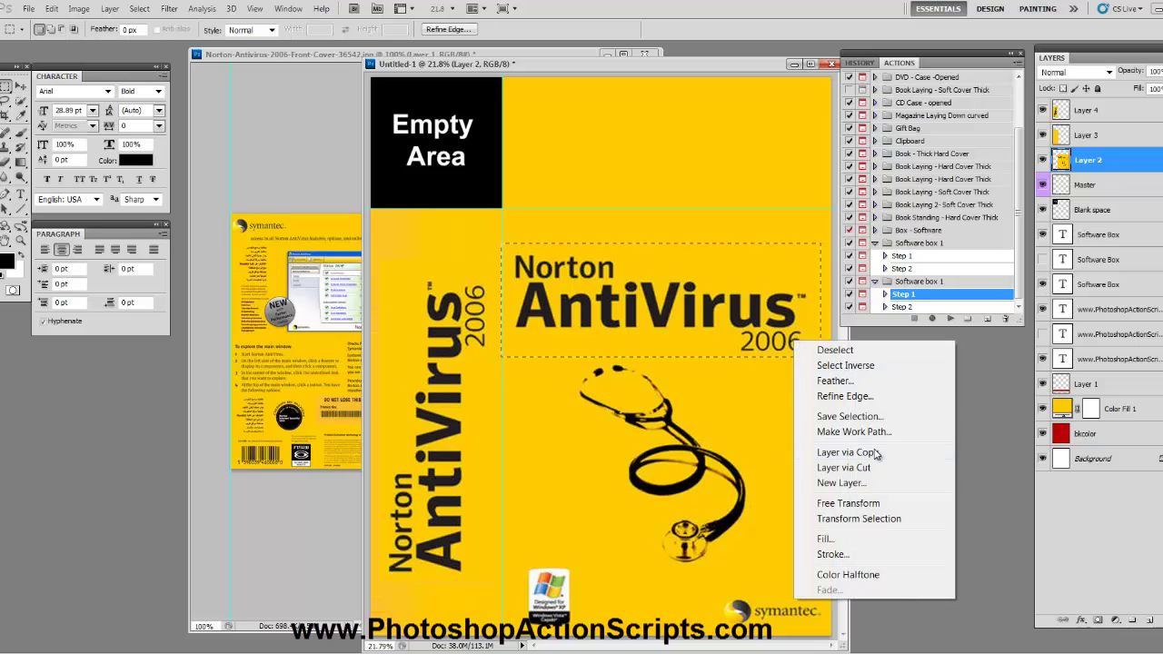
left_click(844, 451)
left_click(20, 87)
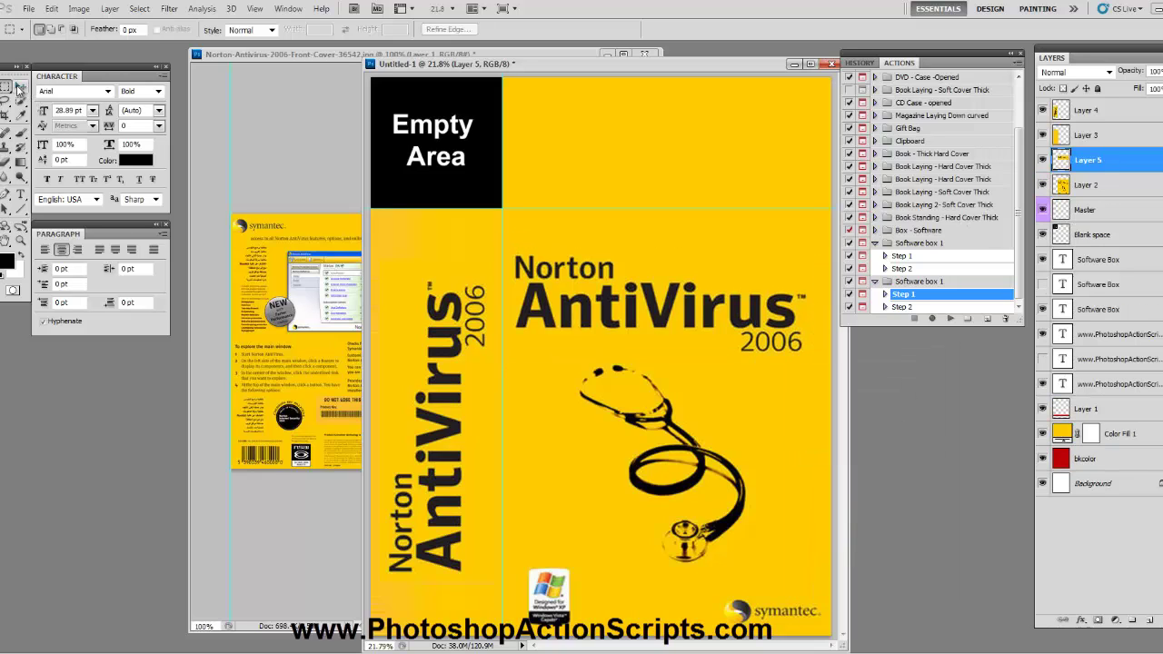
left_click_drag(620, 307, 622, 143)
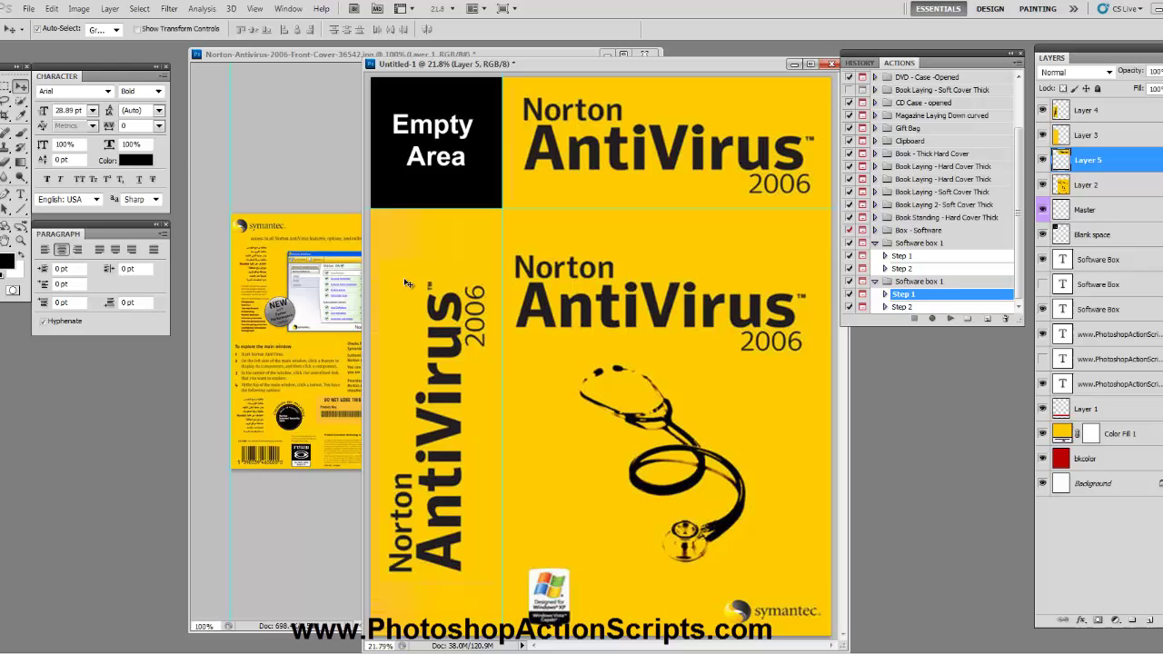
Step: Play Step 2 of Software box 1 and continue it to render the 3D box as Untitled-1 copy
left_click(898, 308)
left_click(950, 317)
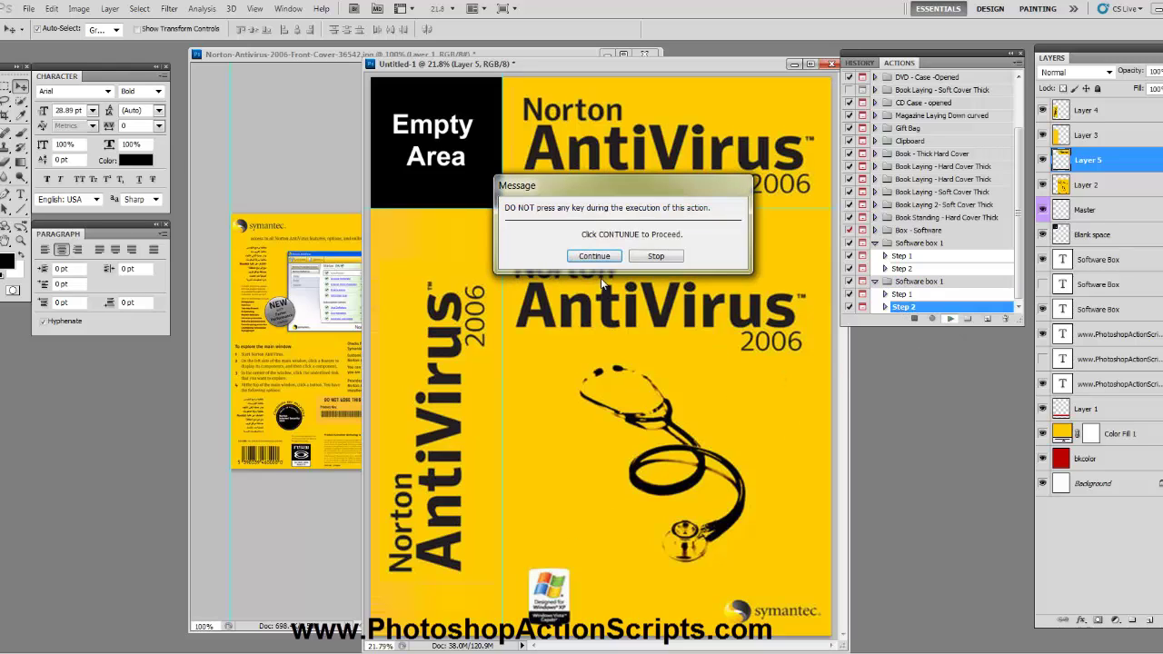
left_click(597, 256)
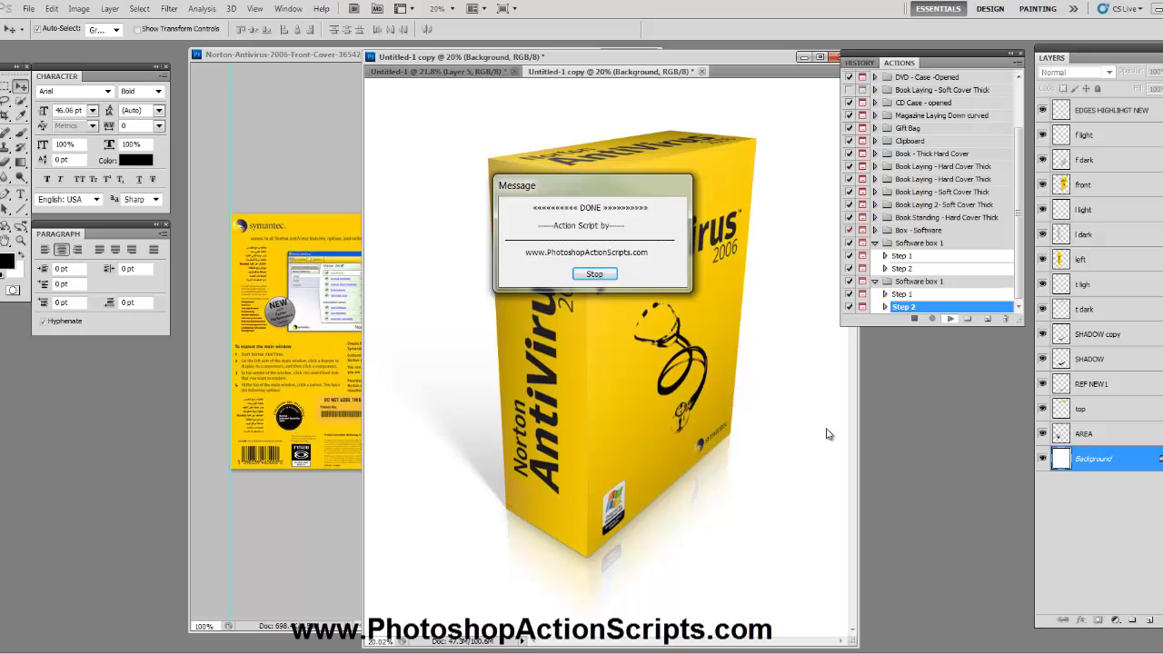
Step: Close the DONE message and set the rendered box document's zoom to 100%
left_click(596, 274)
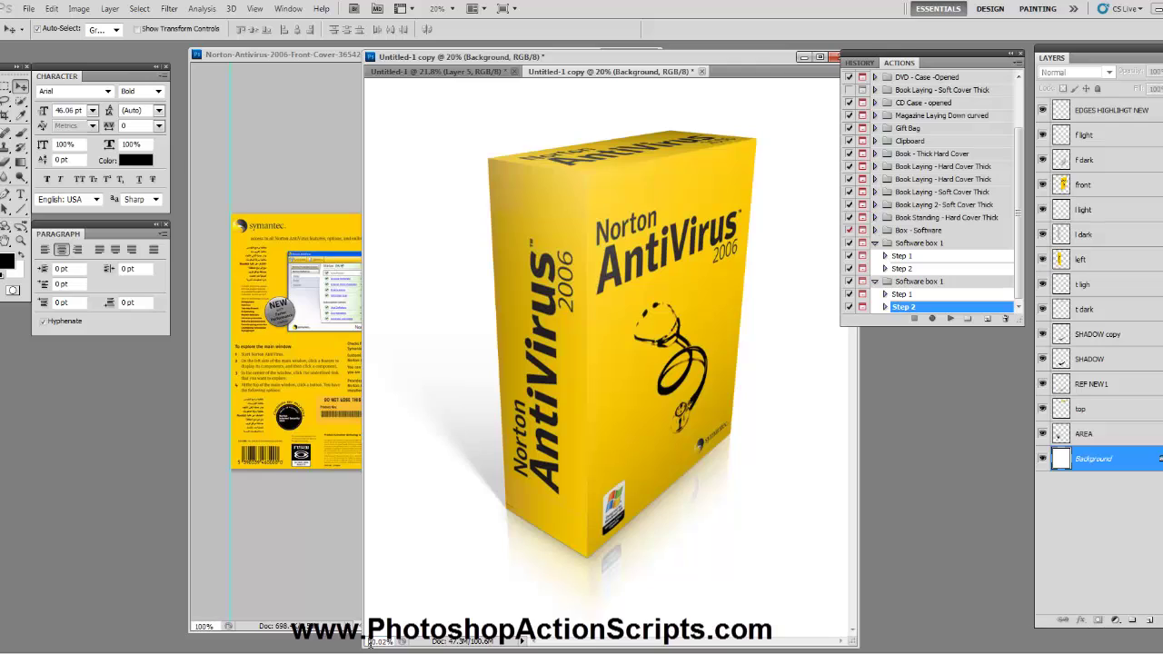
left_click(373, 641)
type("10")
key("Return")
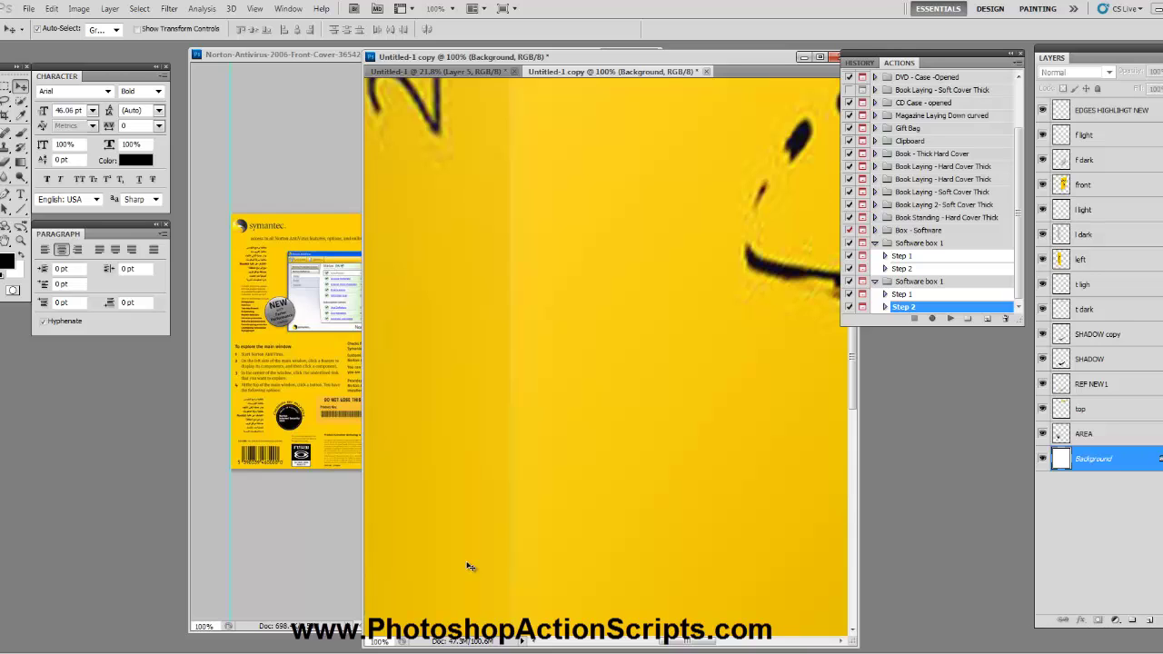
Step: Resize the rendered box image to 600 pixels wide (694 high) with proportions constrained
key("alt+i")
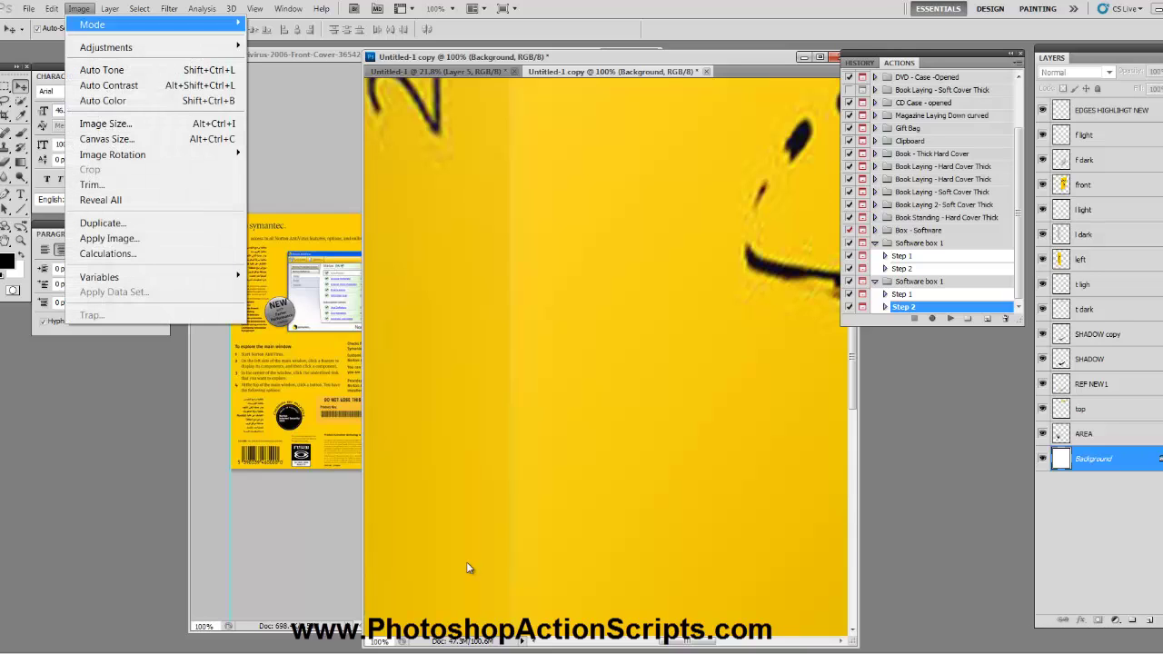
key("Down")
key("Down")
key("Down")
key("Down")
key("Down")
key("Down")
key("Down")
key("Up")
key("Up")
key("Return")
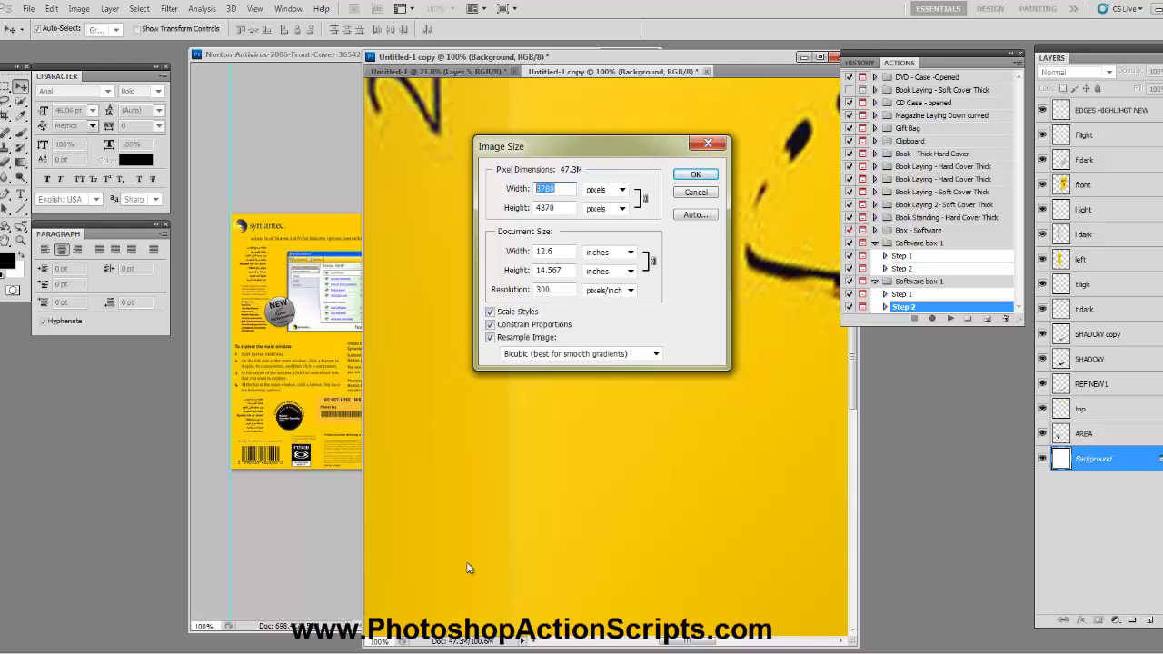
type("600")
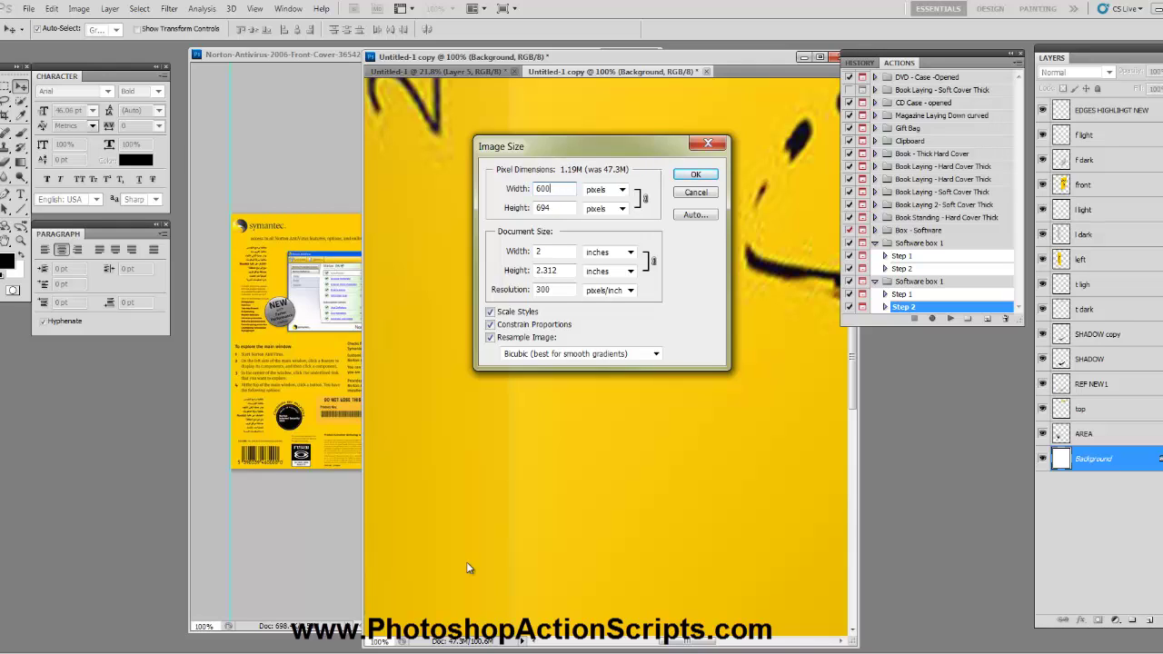
key("Return")
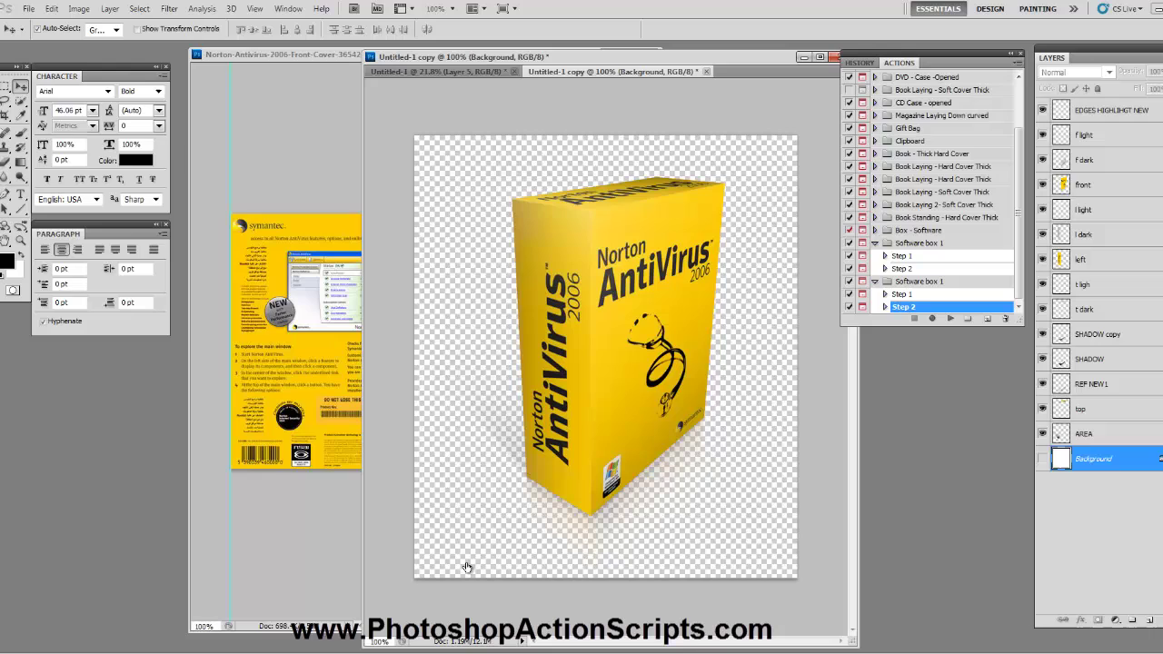
Step: Merge the visible box layers into one 'top' layer, keeping the hidden Background separate
right_click(1081, 409)
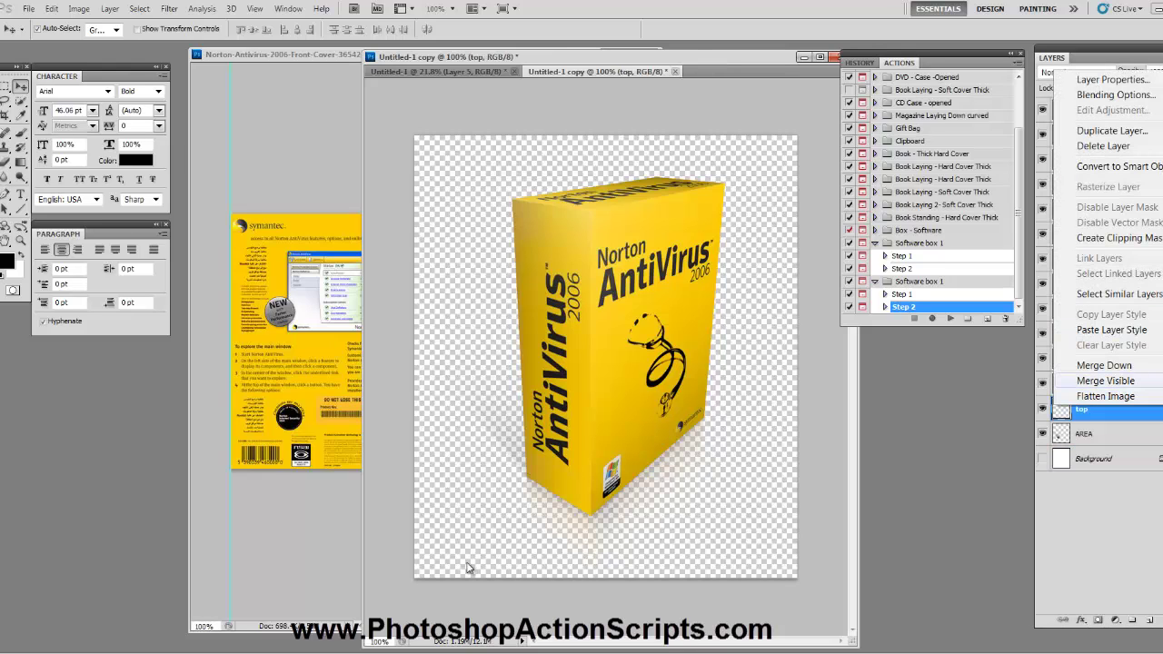
key("Return")
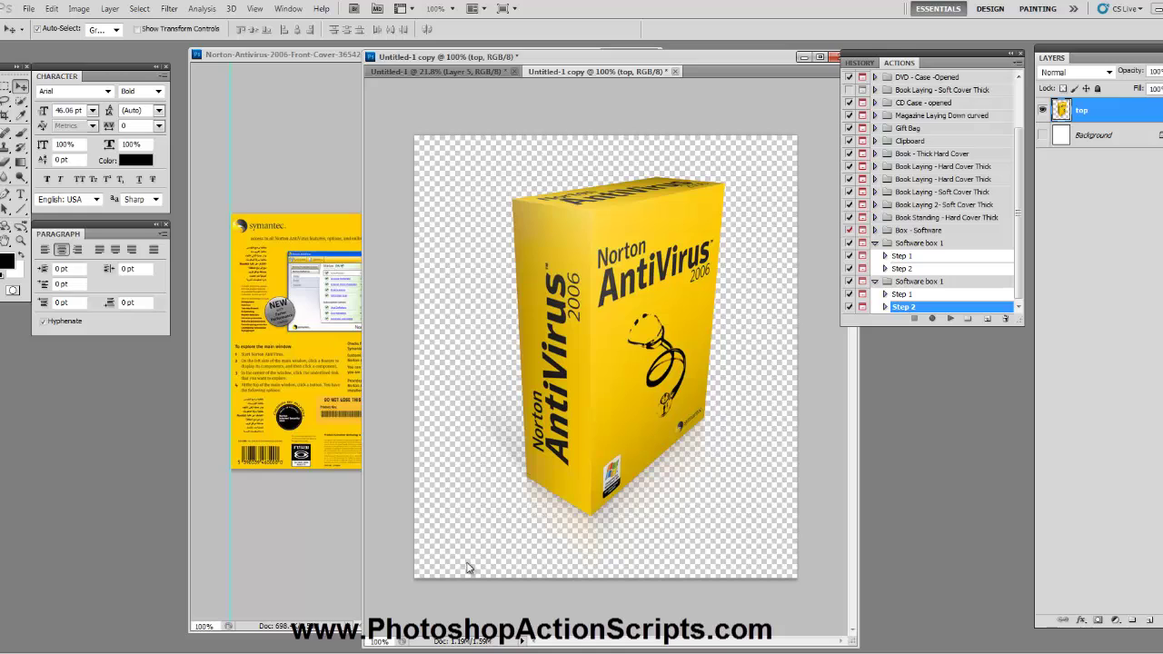